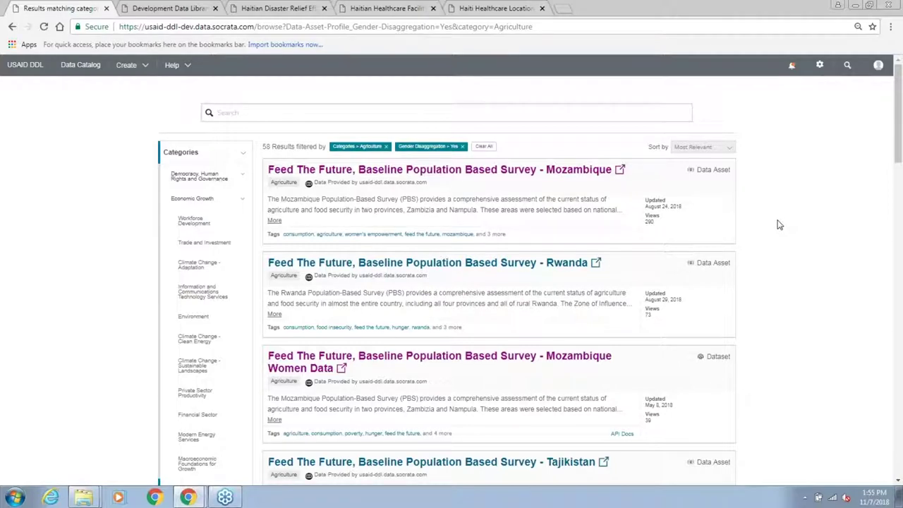
- Open the "Feed The Future, Baseline Population Based Survey - Mozambique Women Data" dataset in a separate tab and expand its full description
scroll(778, 224, "down", 2)
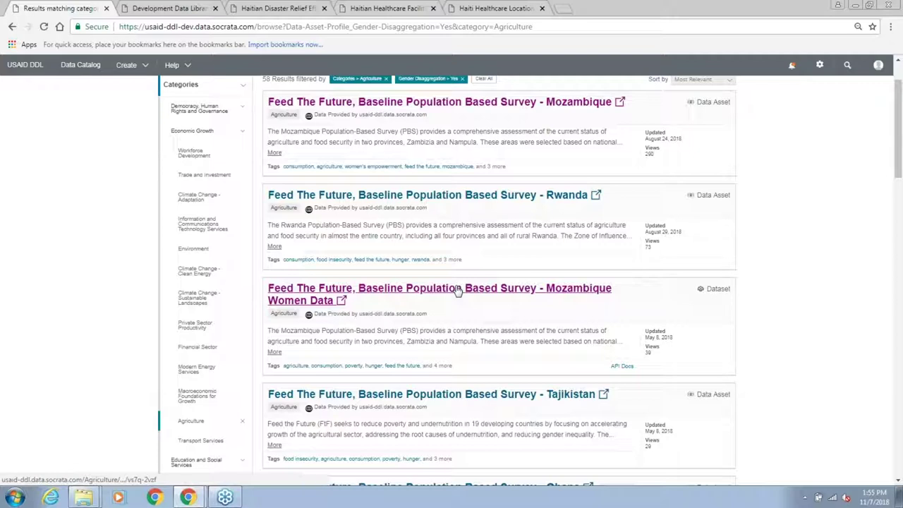
middle_click(457, 289)
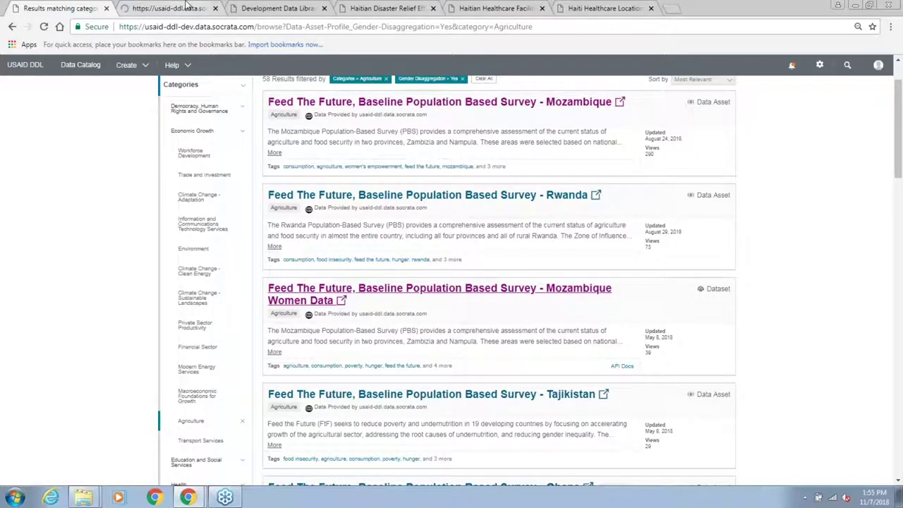
left_click(185, 8)
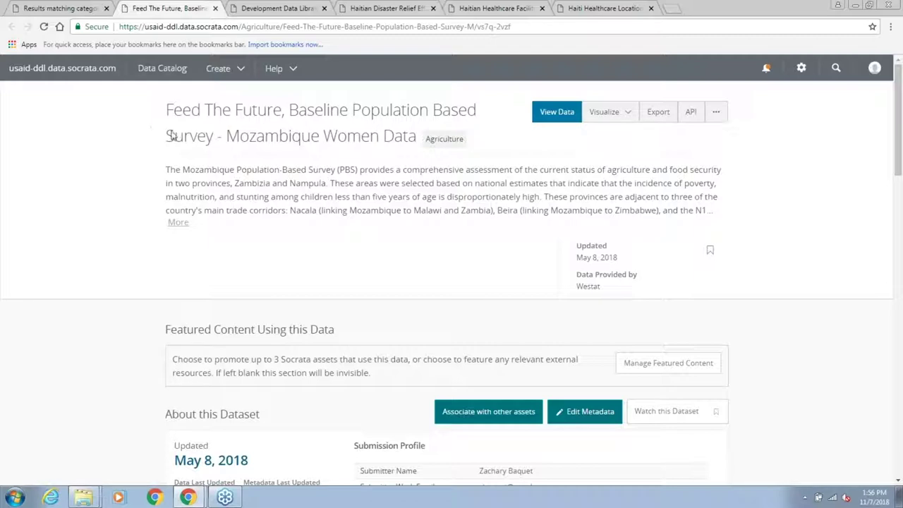
left_click_drag(182, 111, 226, 136)
left_click(194, 167)
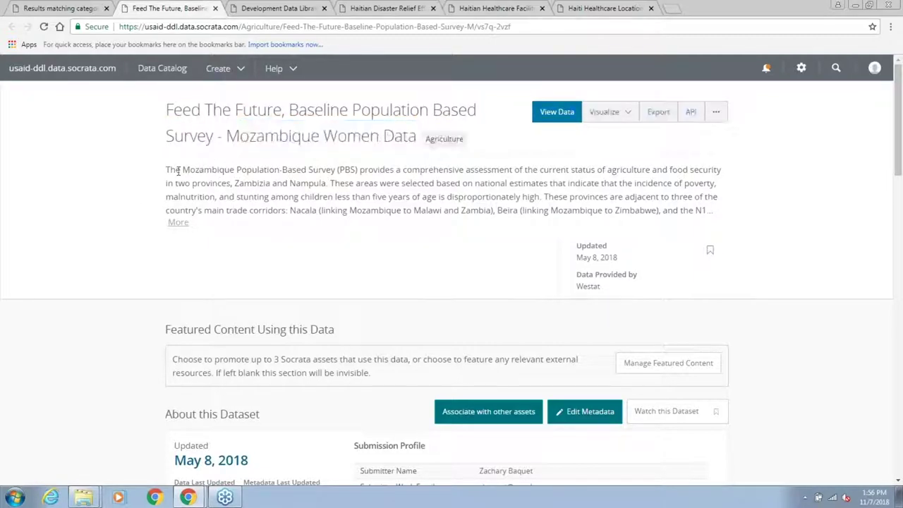
left_click(177, 222)
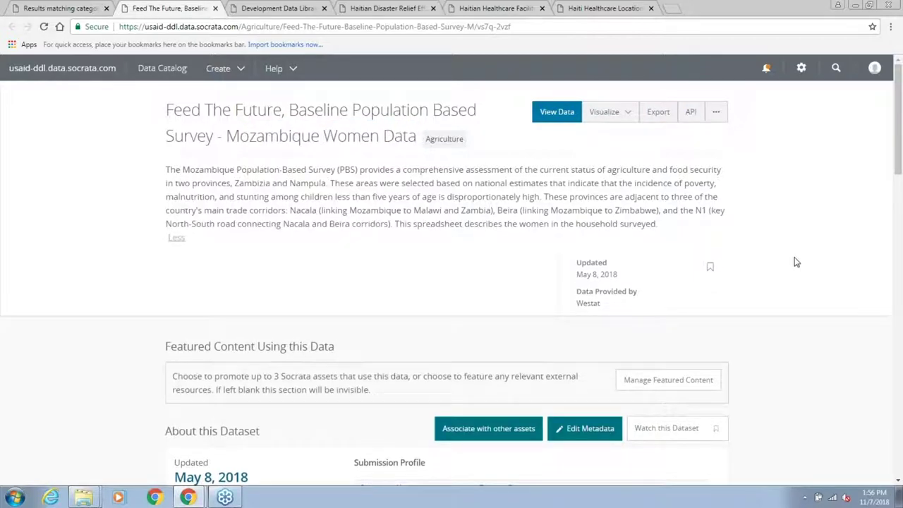
- Expand the full metadata under About this Dataset and review it from the Submission Profile through Attachments and Licensing
scroll(795, 263, "down", 3)
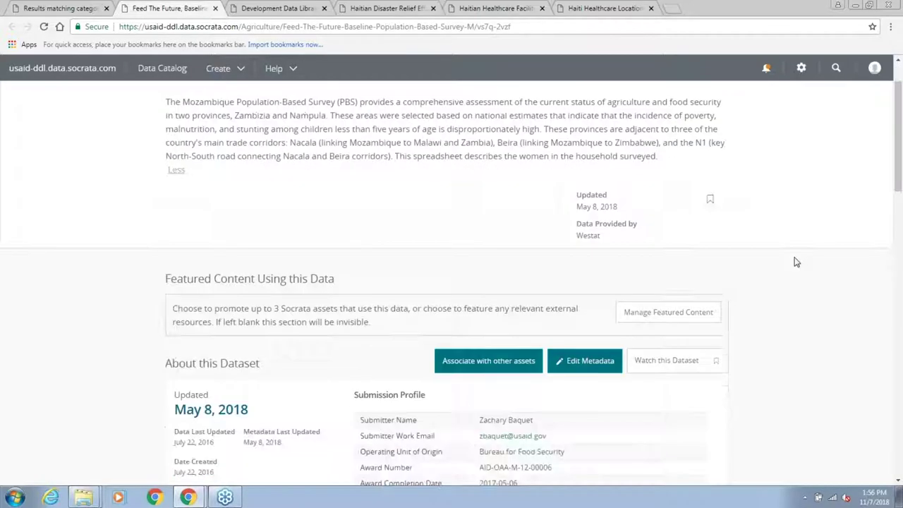
scroll(795, 262, "down", 2)
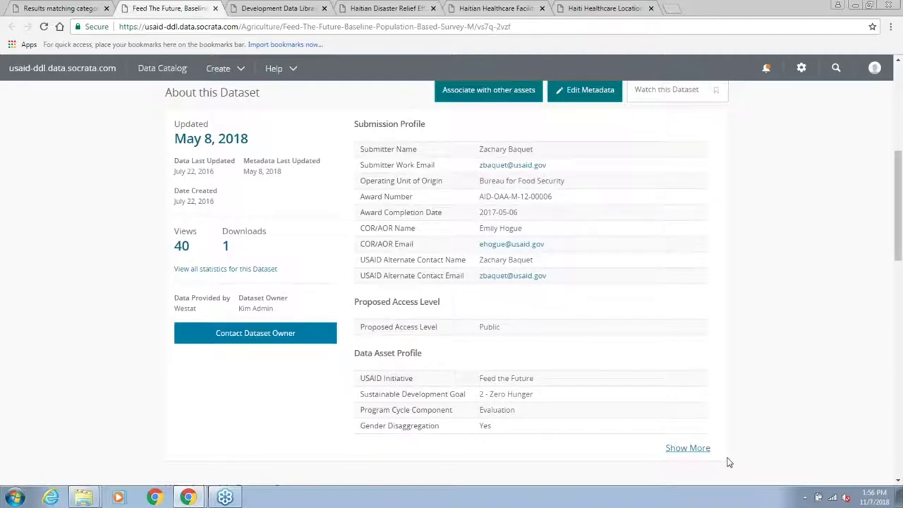
left_click(696, 449)
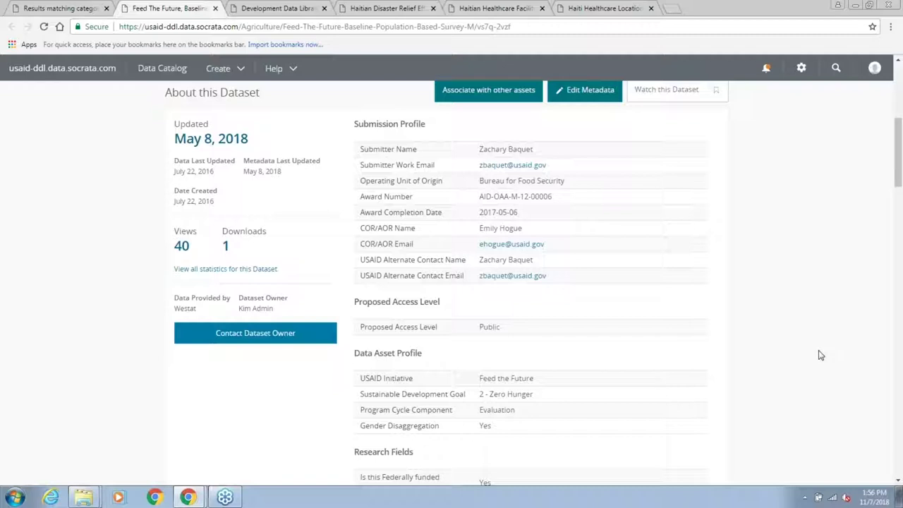
scroll(820, 355, "down", 3)
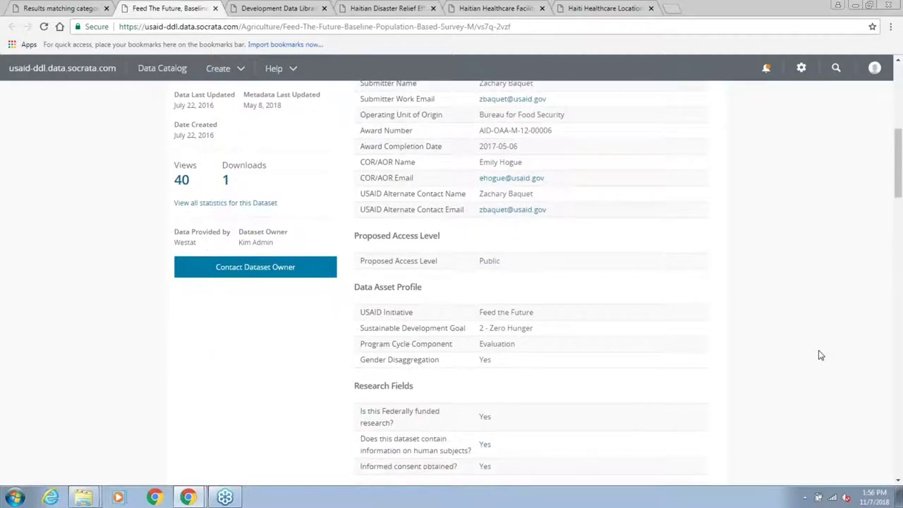
scroll(820, 355, "down", 3)
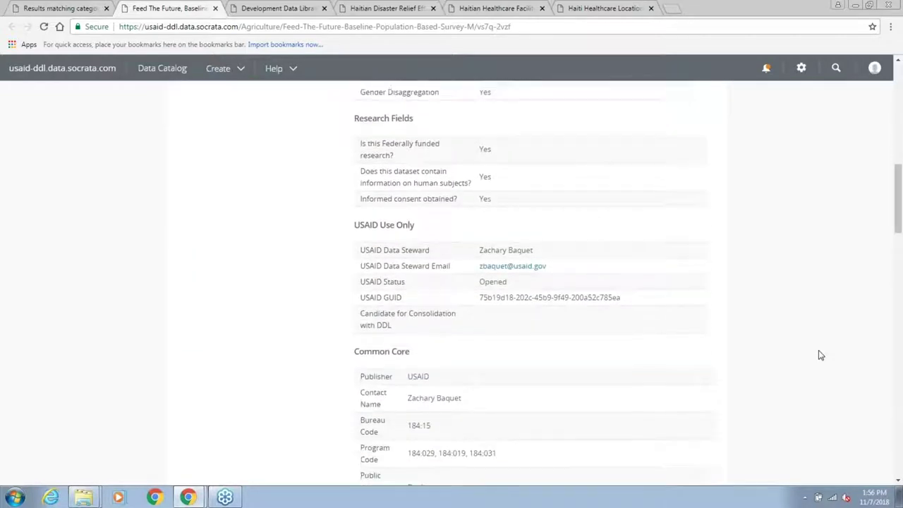
scroll(821, 355, "down", 3)
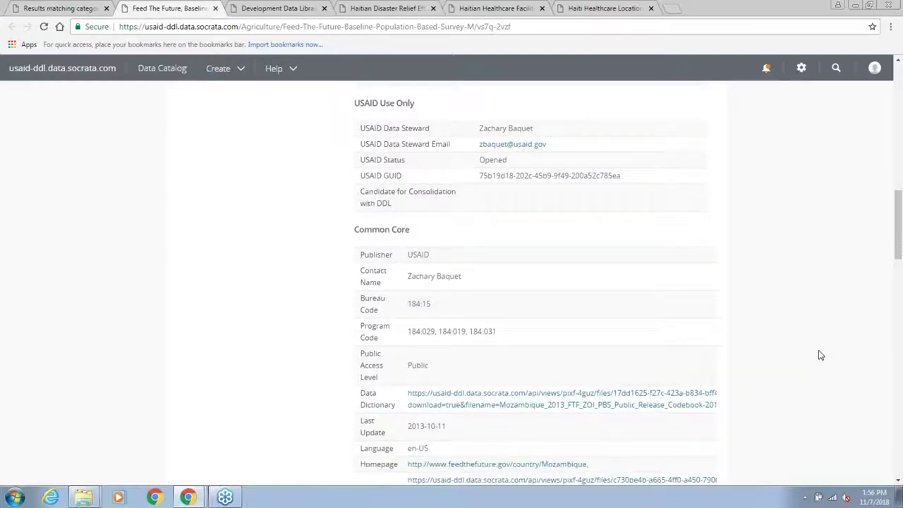
scroll(820, 354, "down", 3)
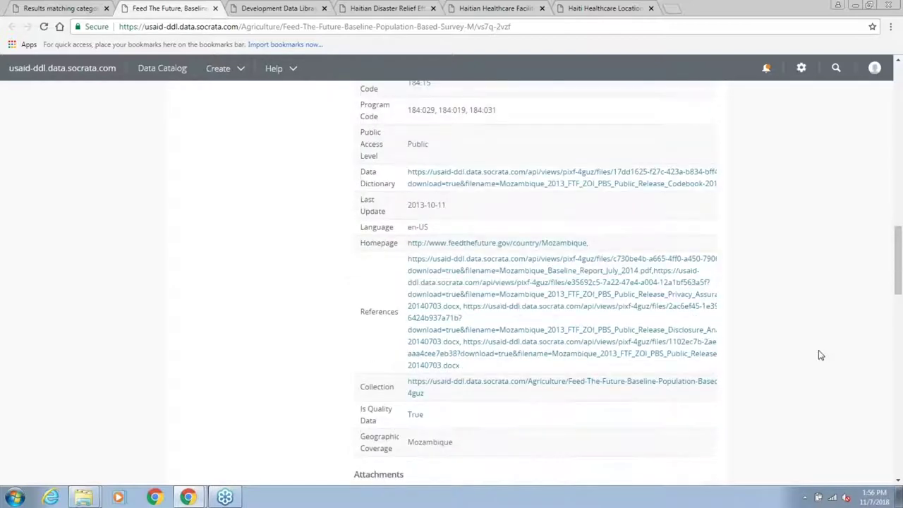
scroll(820, 355, "down", 3)
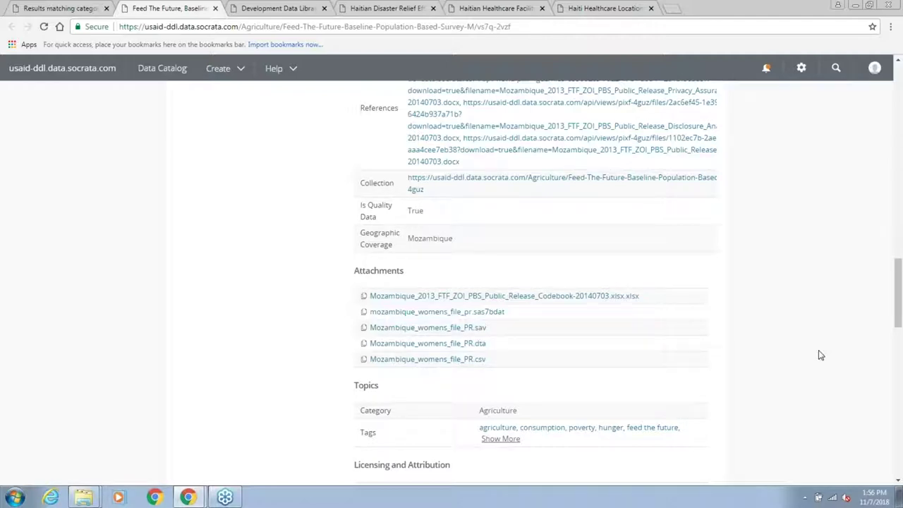
scroll(820, 355, "down", 3)
scroll(820, 355, "down", 3)
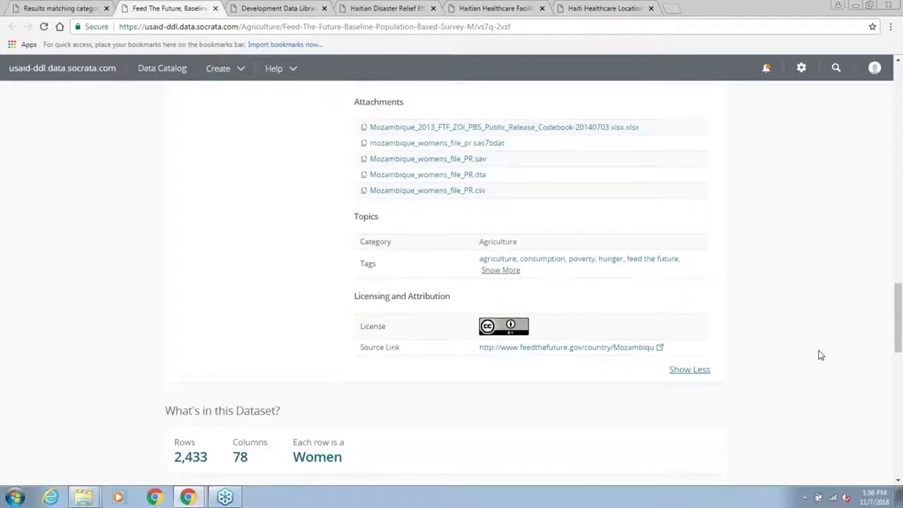
- Examine the dataset's row and column summary, its column list and the table preview
scroll(820, 355, "down", 1)
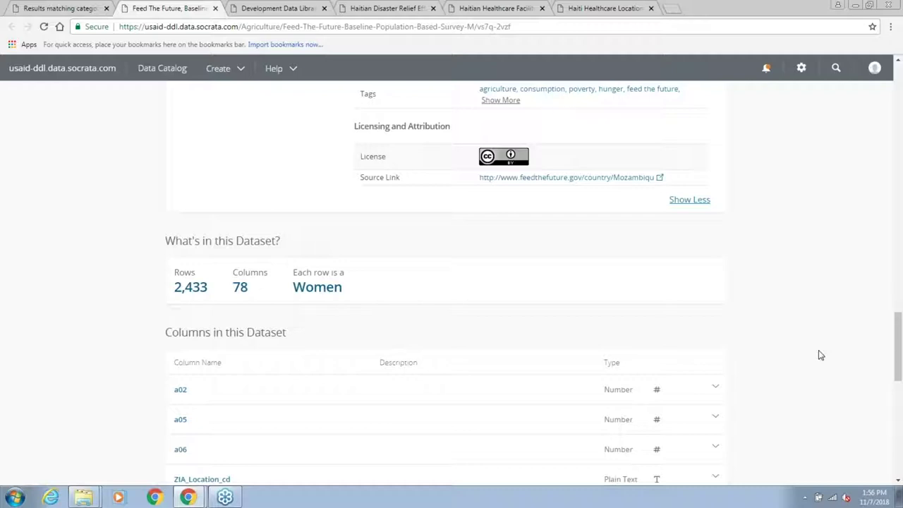
scroll(820, 354, "down", 1)
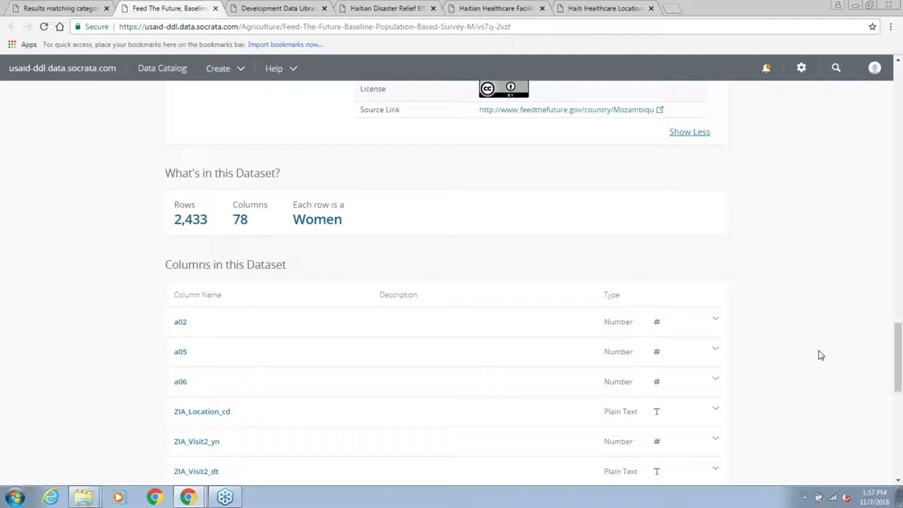
scroll(820, 355, "down", 2)
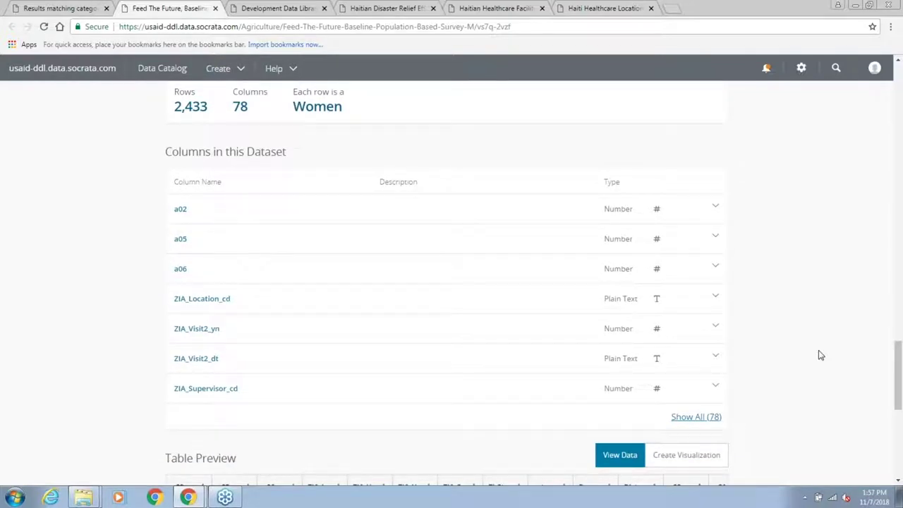
scroll(820, 355, "down", 2)
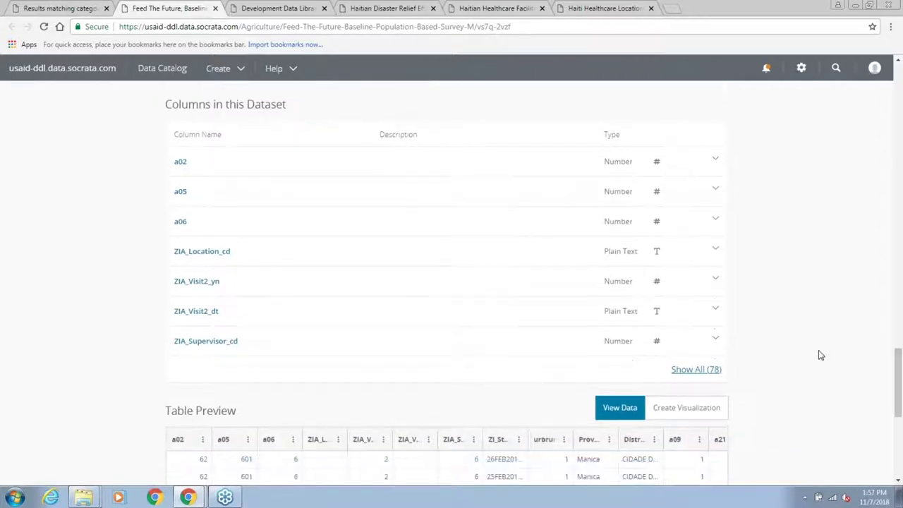
scroll(820, 355, "down", 3)
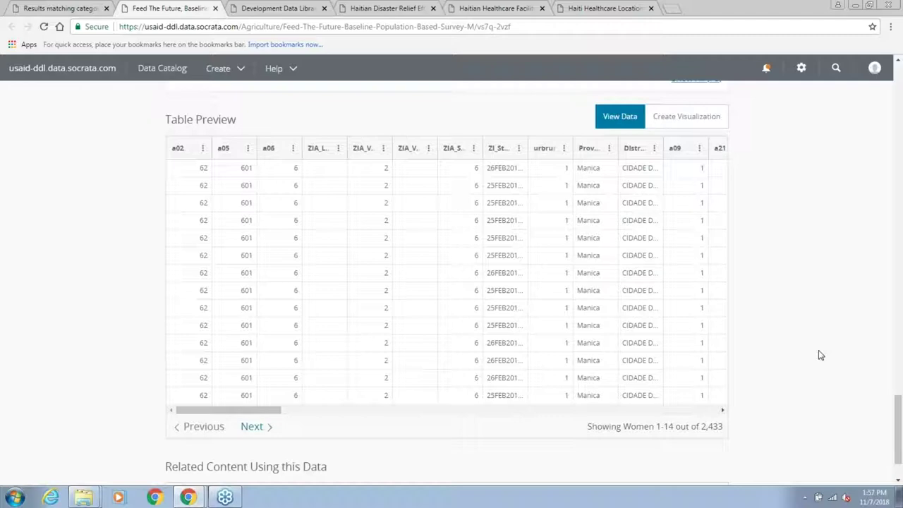
- View the export formats available for downloading the Mozambique Women Data dataset, and close the download options
scroll(819, 355, "up", 8)
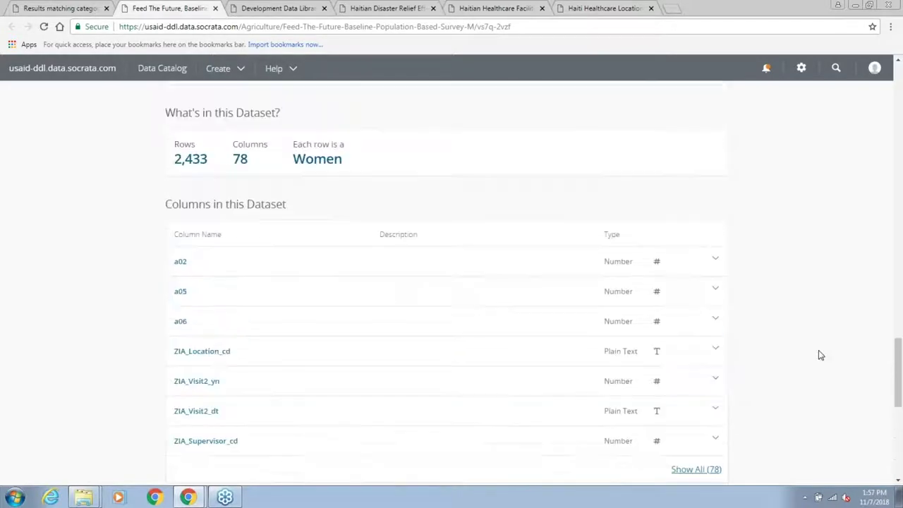
scroll(819, 354, "up", 10)
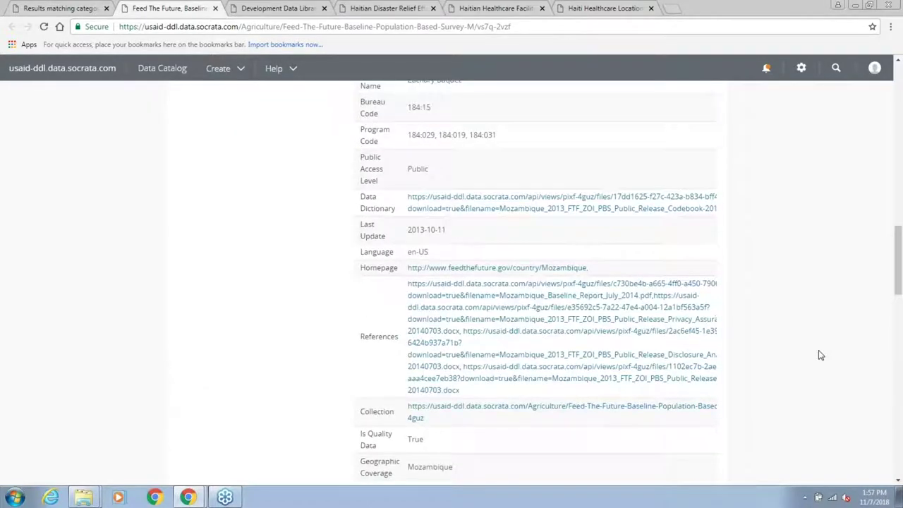
scroll(820, 355, "up", 8)
scroll(819, 354, "up", 5)
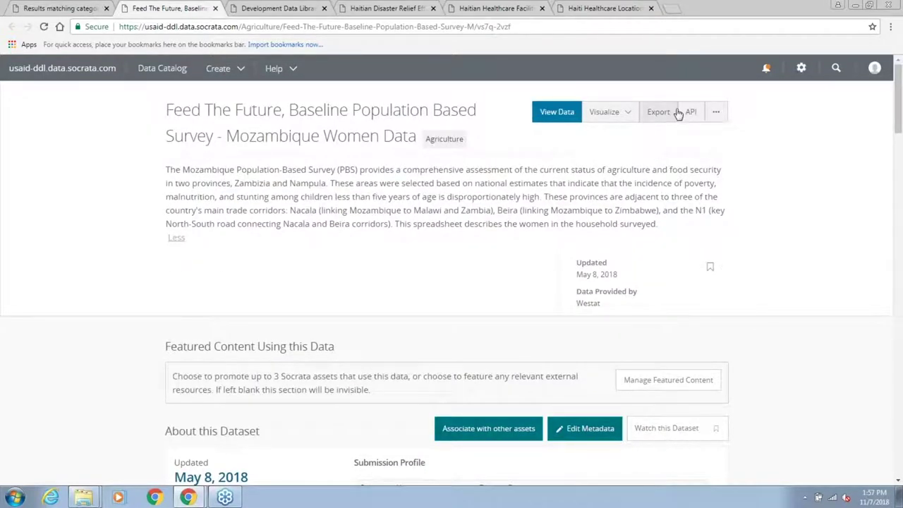
left_click(673, 115)
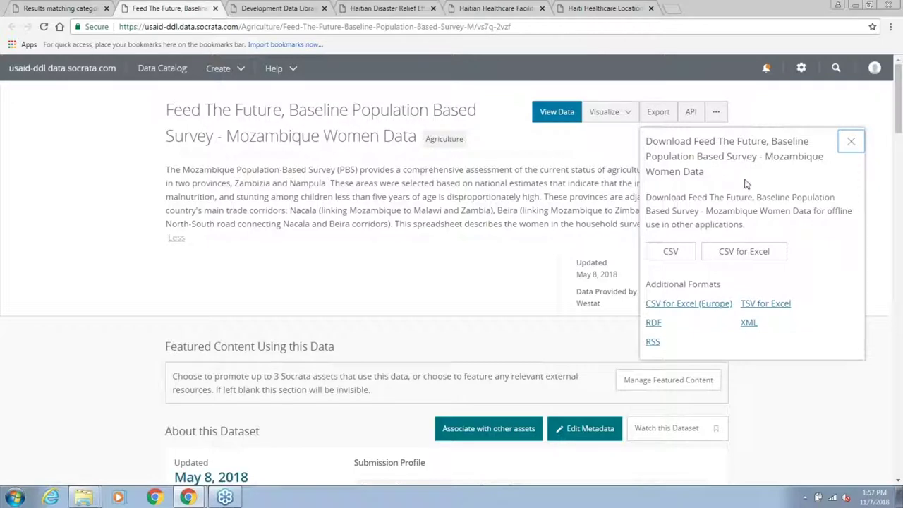
left_click(806, 115)
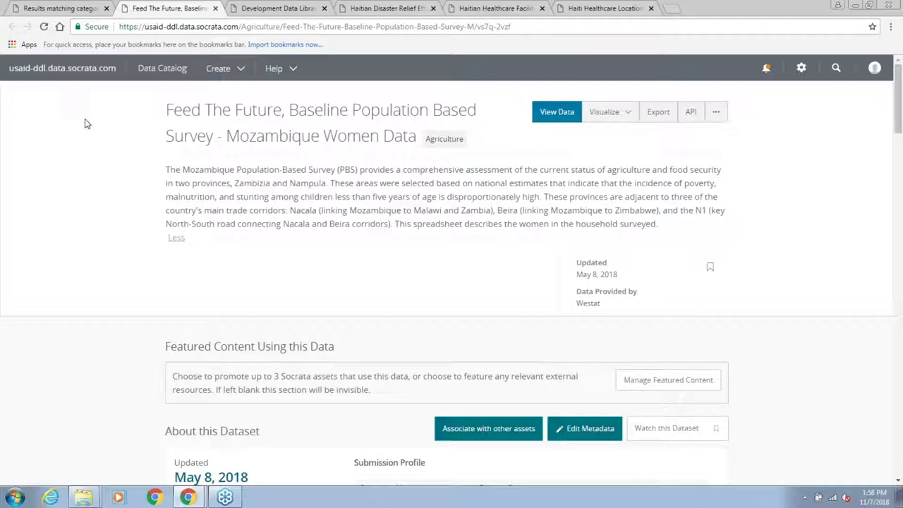
- Return to the home page of the usaid-ddl-dev site and start registering a new dataset
left_click(62, 71)
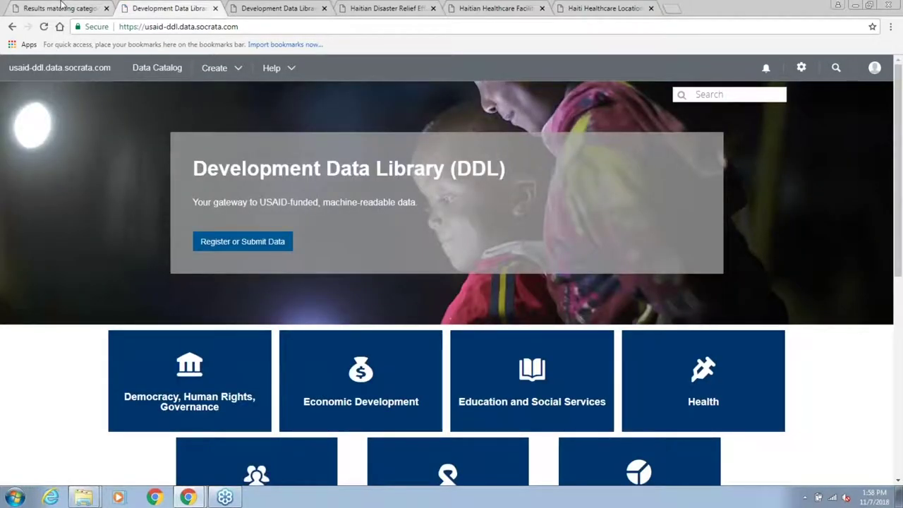
left_click(53, 9)
left_click(38, 67)
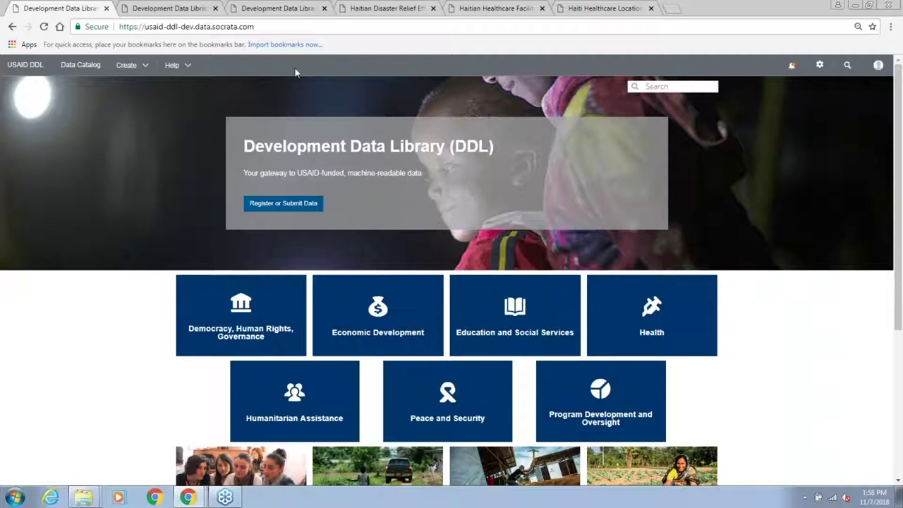
left_click(145, 70)
left_click(291, 204)
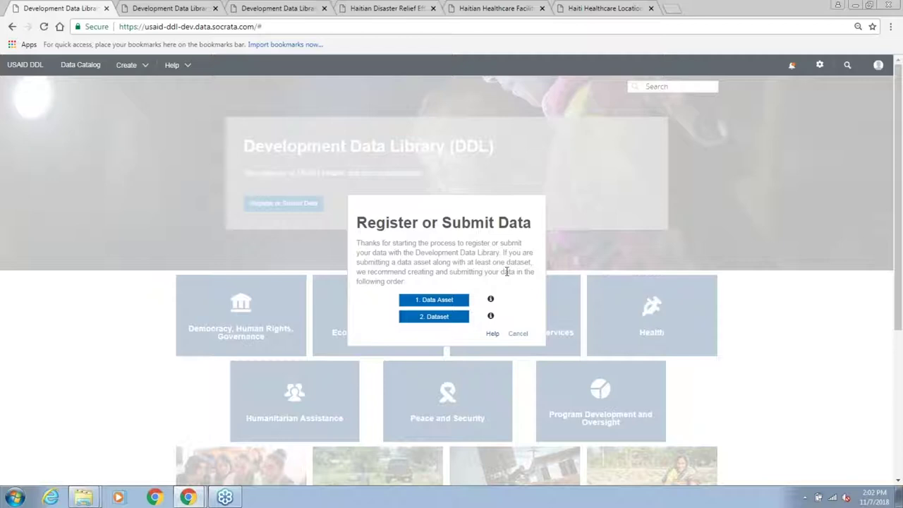
left_click(449, 321)
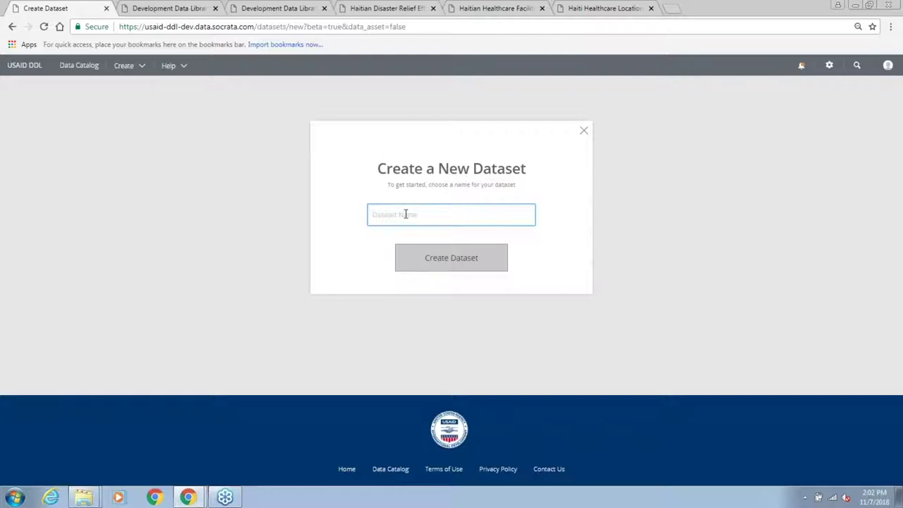
- Name the new dataset "DEMO3_USAID Anticorruption Data 2006 - 2017" and create it
type("DE")
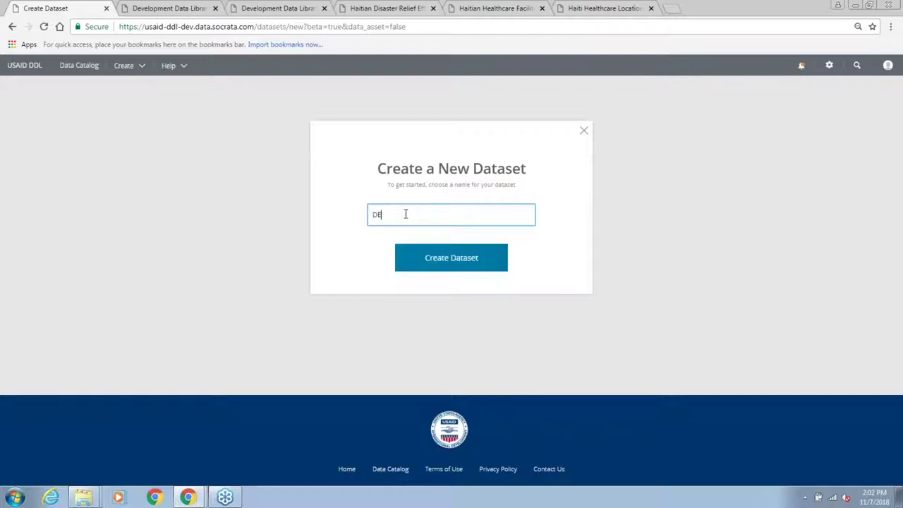
type("MO3_")
type("USAID")
type(" Antic")
type("uor")
key("BackSpace")
key("BackSpace")
key("BackSpace")
type("orruptiuo")
key("BackSpace")
key("BackSpace")
type("ion ")
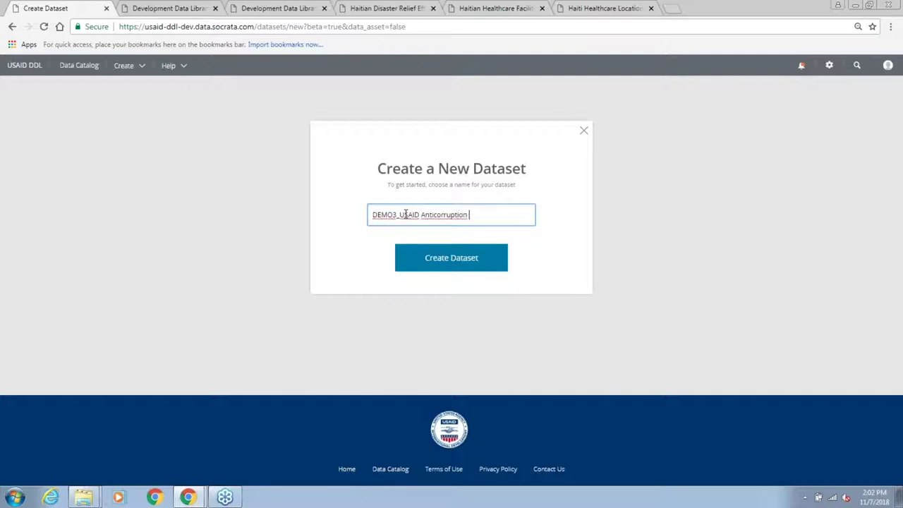
type("Data 2006 - 2017")
left_click(407, 258)
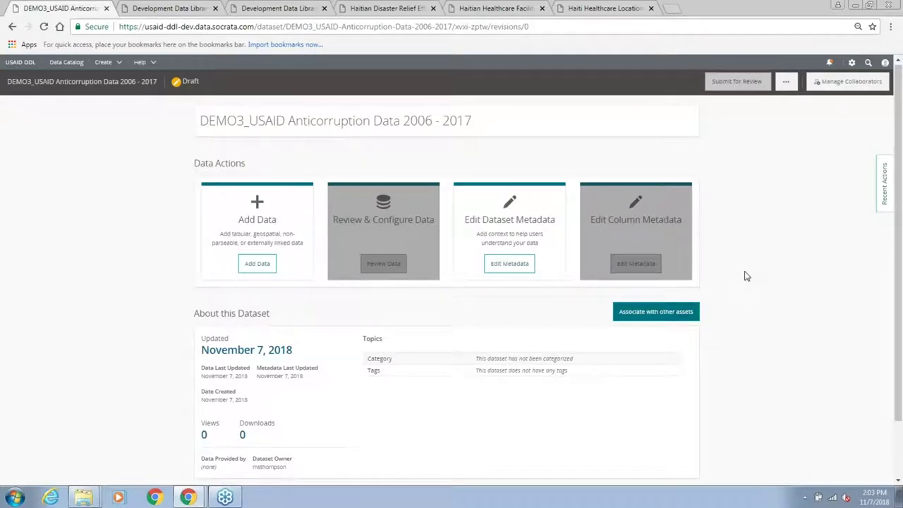
- Open the draft's dataset metadata for editing and answer No to whether the dataset or API contains classified information
scroll(747, 277, "down", 1)
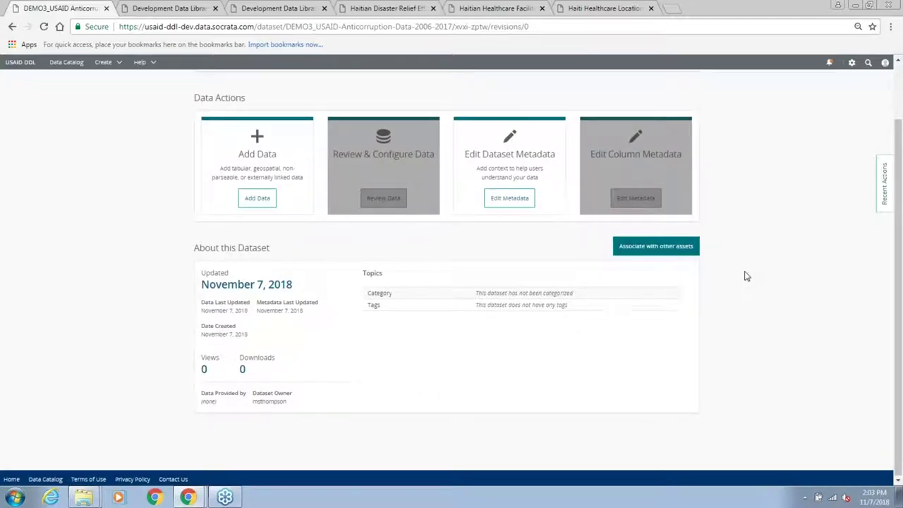
left_click_drag(747, 275, 683, 170)
scroll(683, 169, "up", 1)
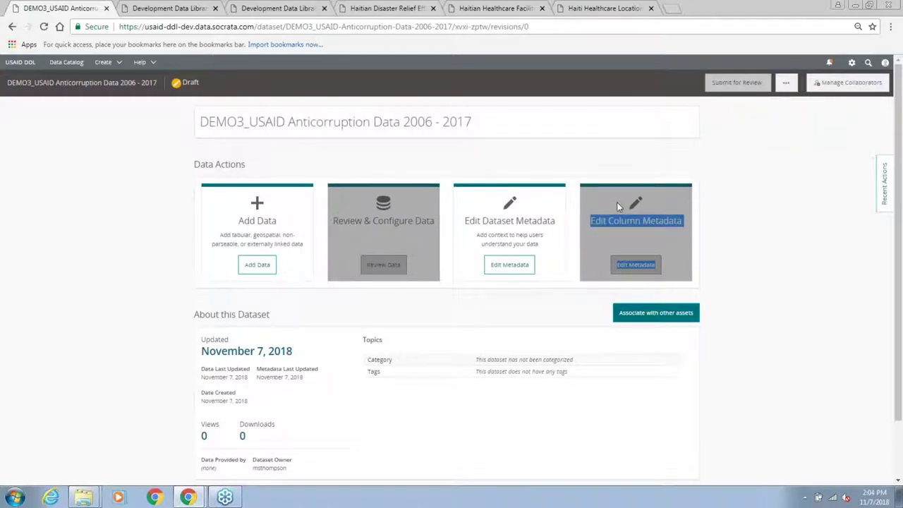
left_click(521, 265)
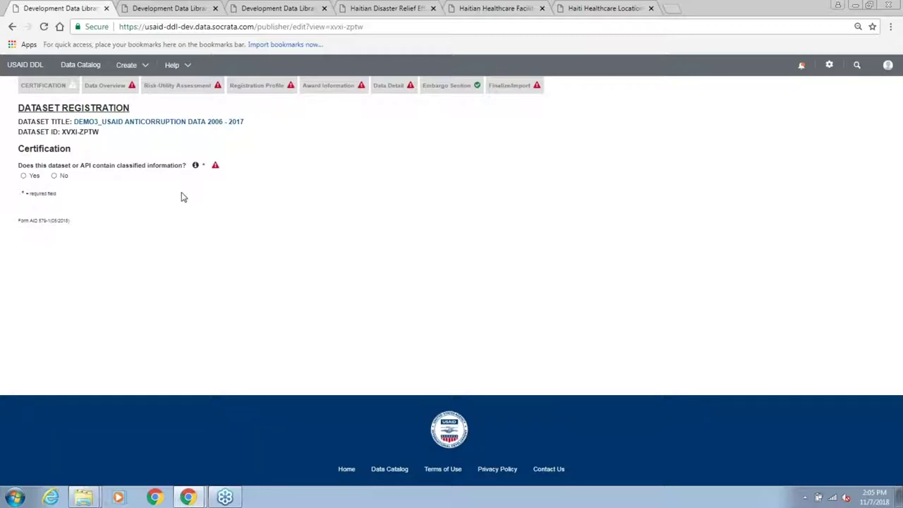
left_click(55, 177)
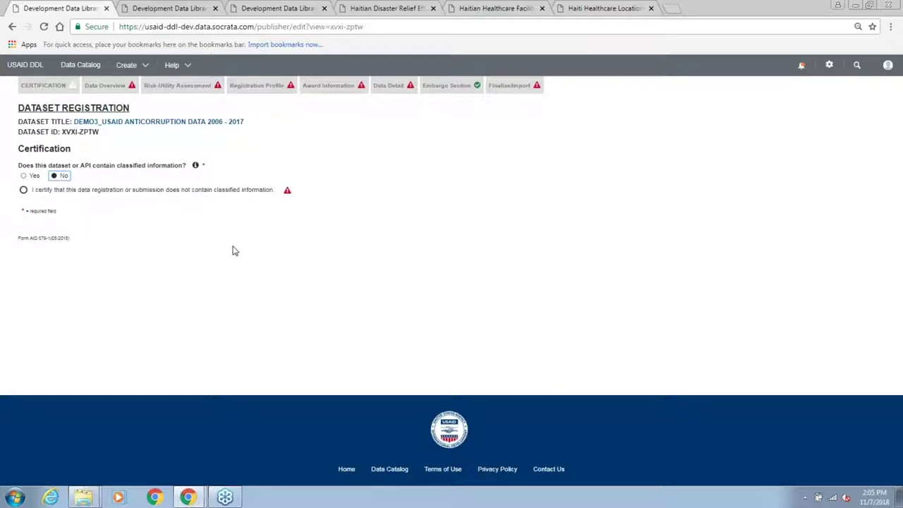
- Certify that the data registration or submission does not contain classified information, and continue to the Data Overview section
left_click(23, 189)
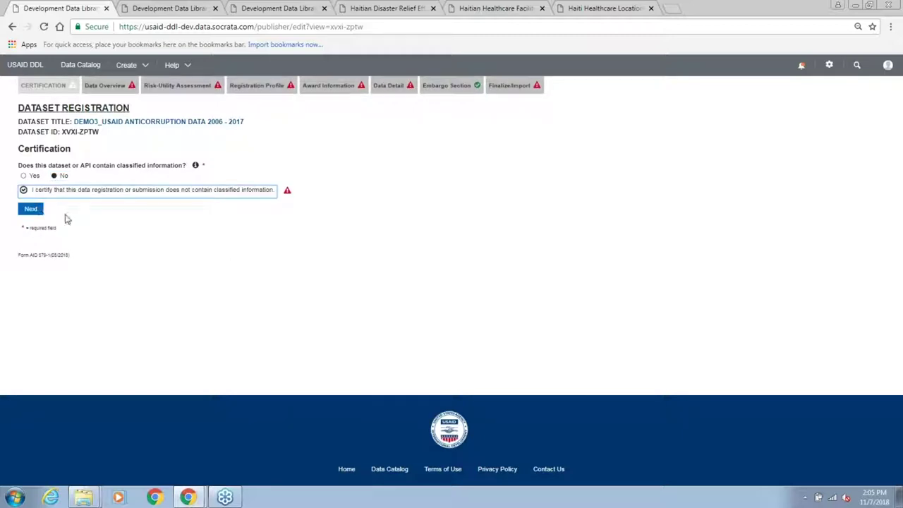
left_click(36, 214)
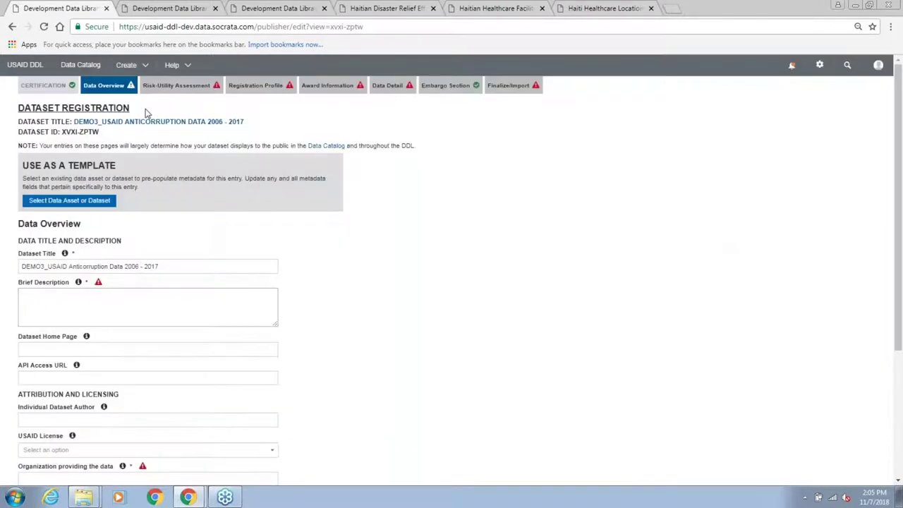
- Answer Yes in the Risk-Utility Assessment to whether the dataset contains information about individuals
left_click(177, 86)
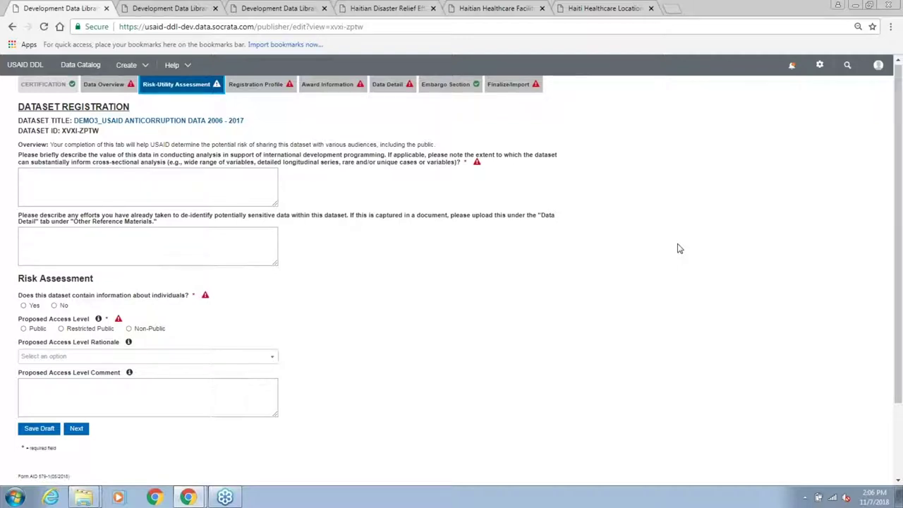
scroll(679, 248, "down", 1)
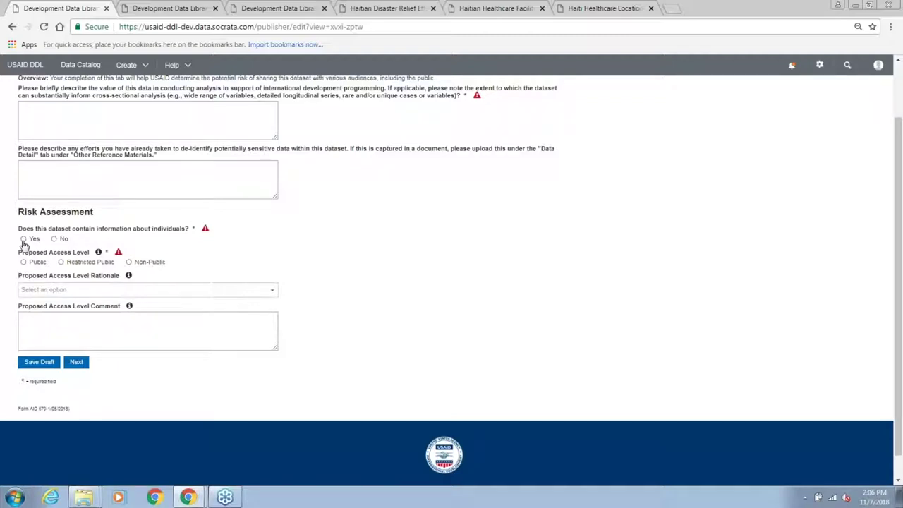
left_click(23, 239)
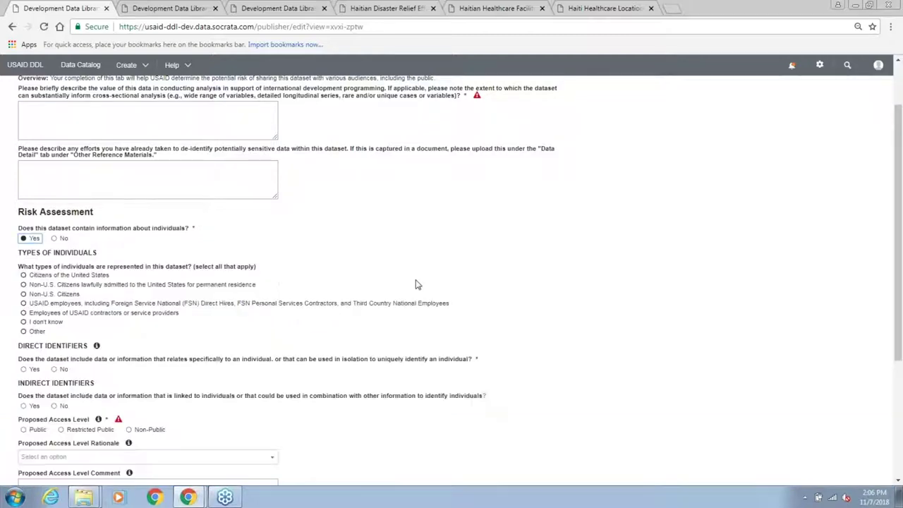
scroll(769, 244, "down", 1)
scroll(768, 244, "down", 1)
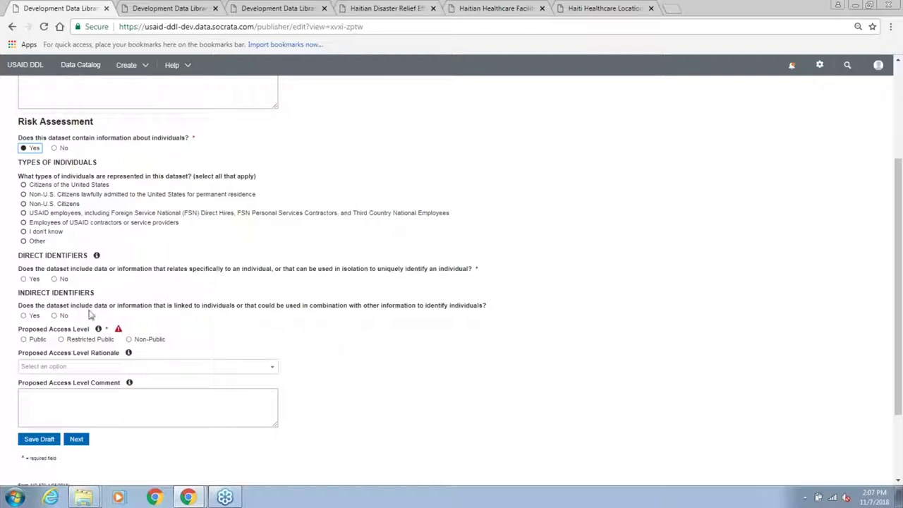
- Answer Yes to whether the dataset includes indirect identifiers, and look through the list of identifier types
left_click(37, 317)
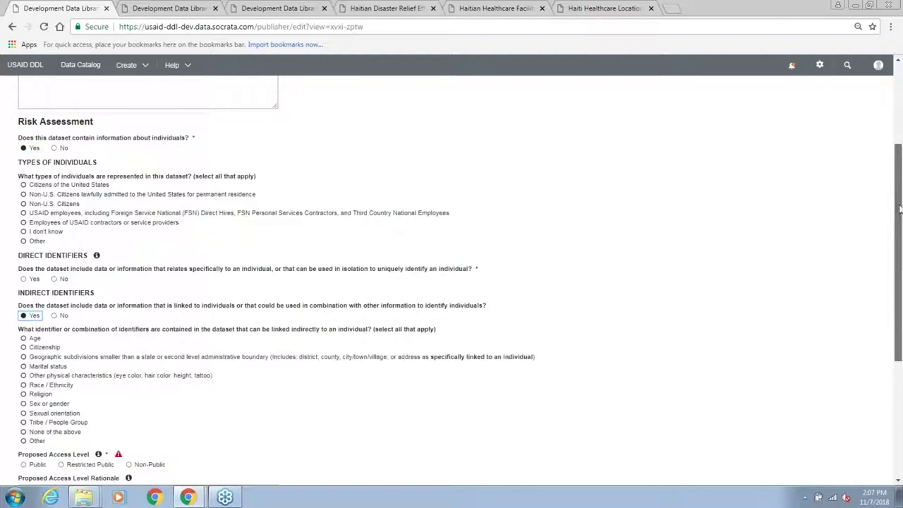
left_click_drag(901, 196, 900, 243)
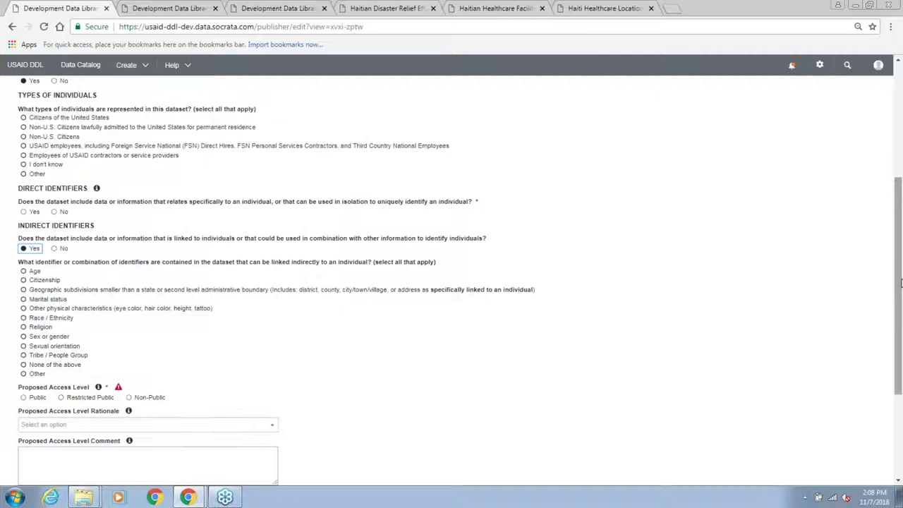
left_click_drag(901, 282, 901, 296)
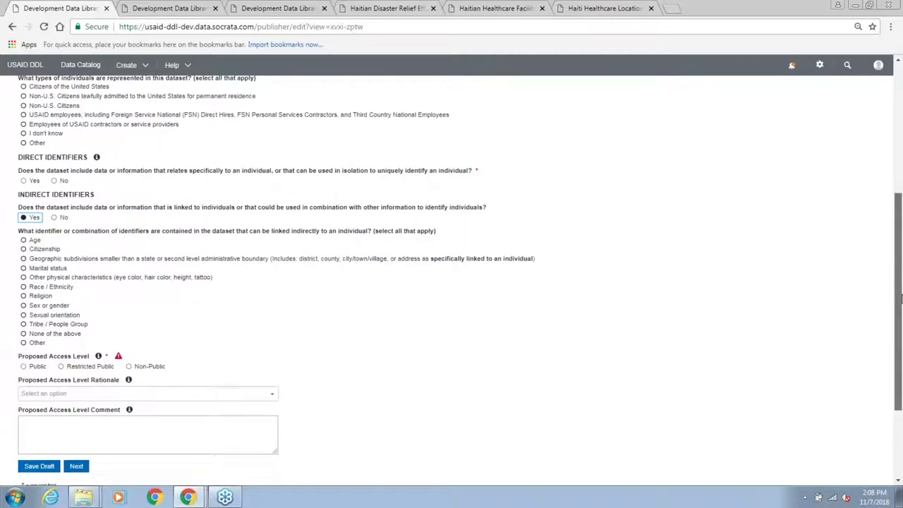
scroll(367, 268, "down", 2)
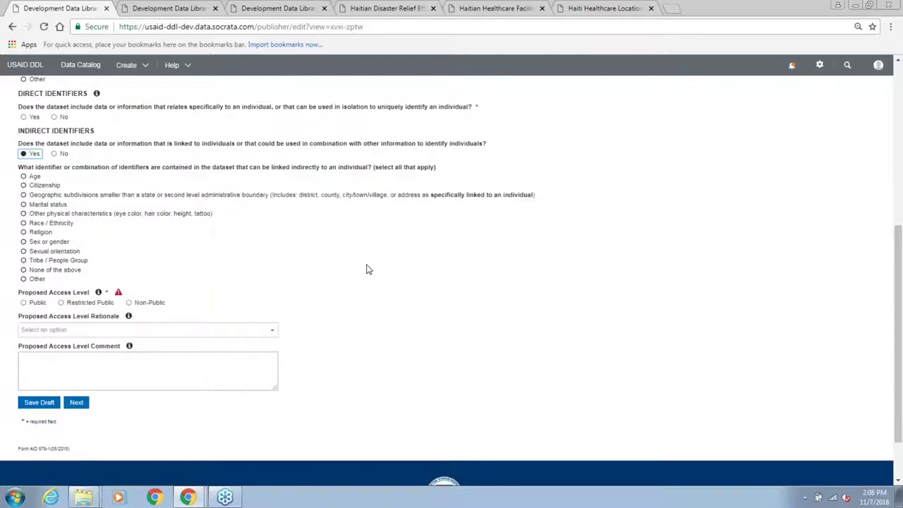
- View the available Proposed Access Level Rationale options and close them without choosing one
left_click(272, 332)
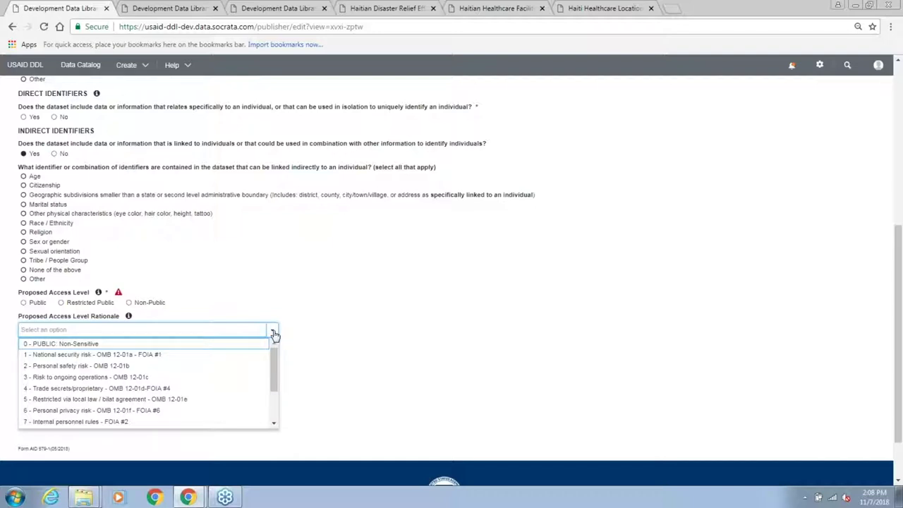
left_click(395, 321)
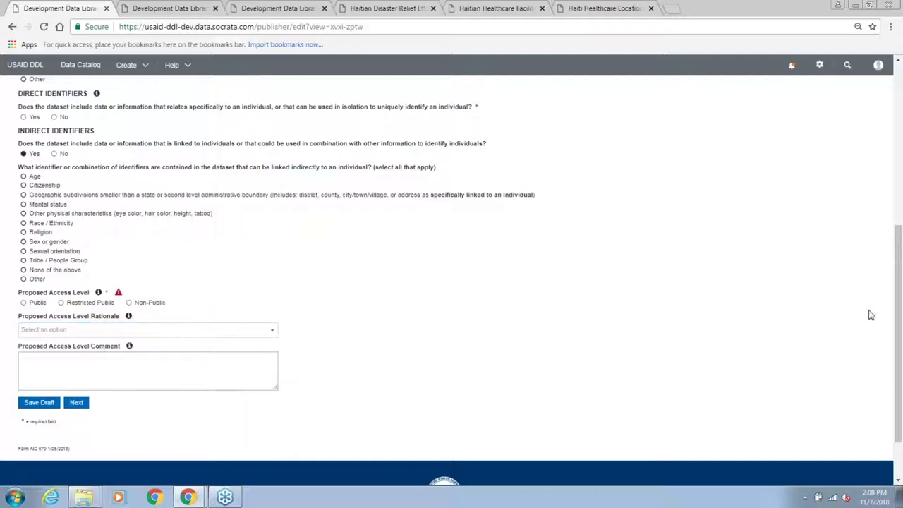
left_click_drag(898, 298, 898, 294)
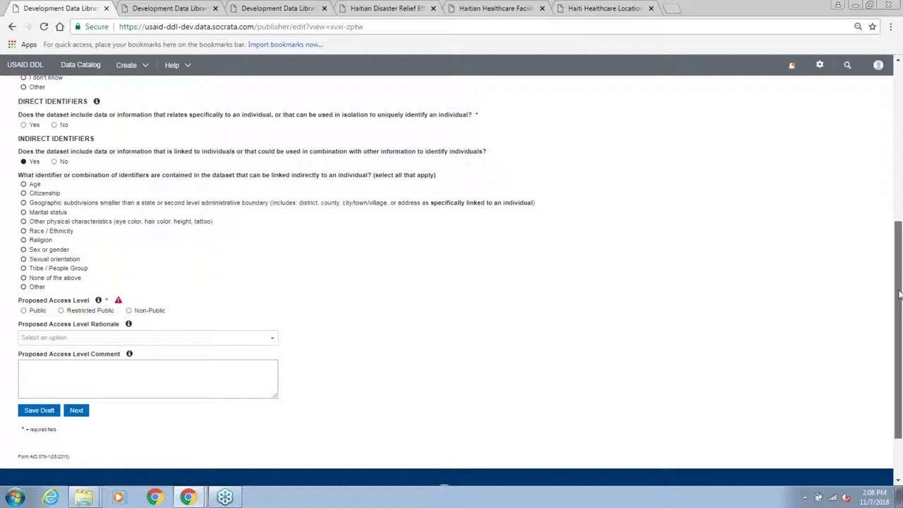
scroll(688, 208, "up", 5)
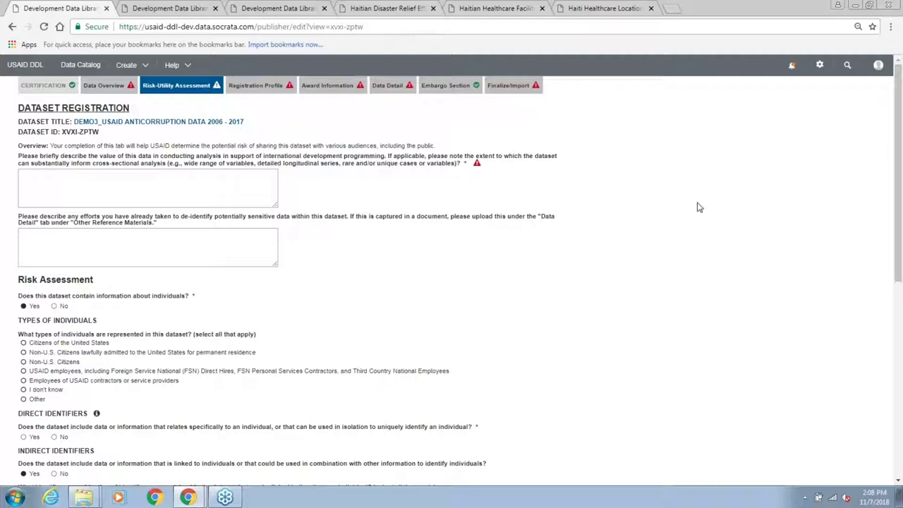
- Return to the Data Overview section and examine its description, attribution and licensing fields
left_click(100, 86)
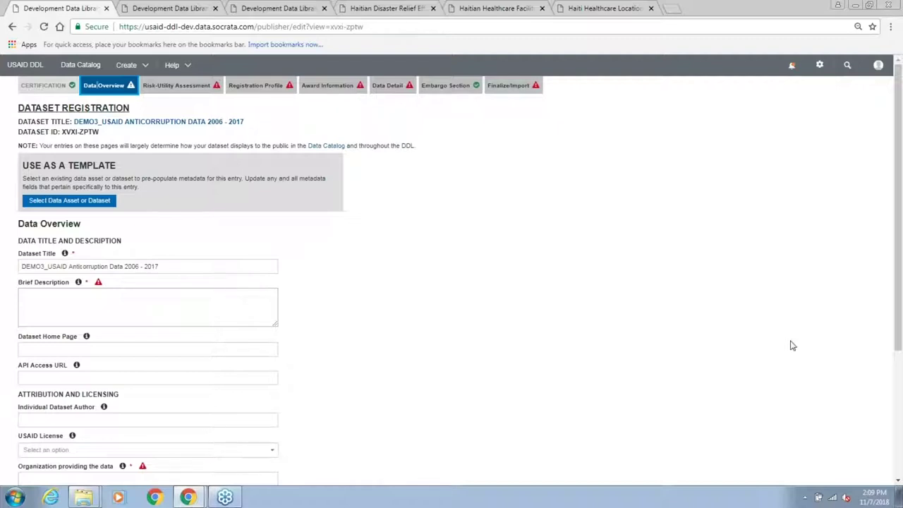
left_click_drag(899, 303, 899, 356)
left_click(200, 179)
left_click(192, 225)
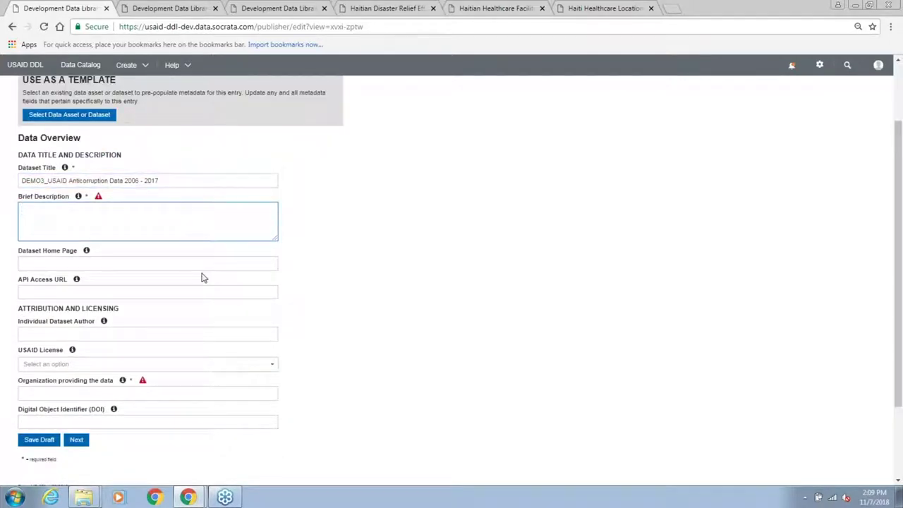
left_click(146, 332)
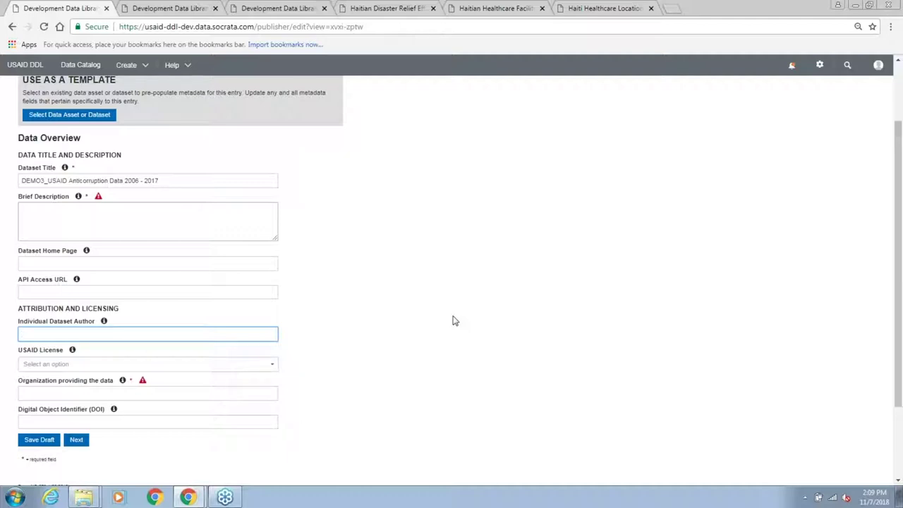
scroll(899, 275, "up", 1)
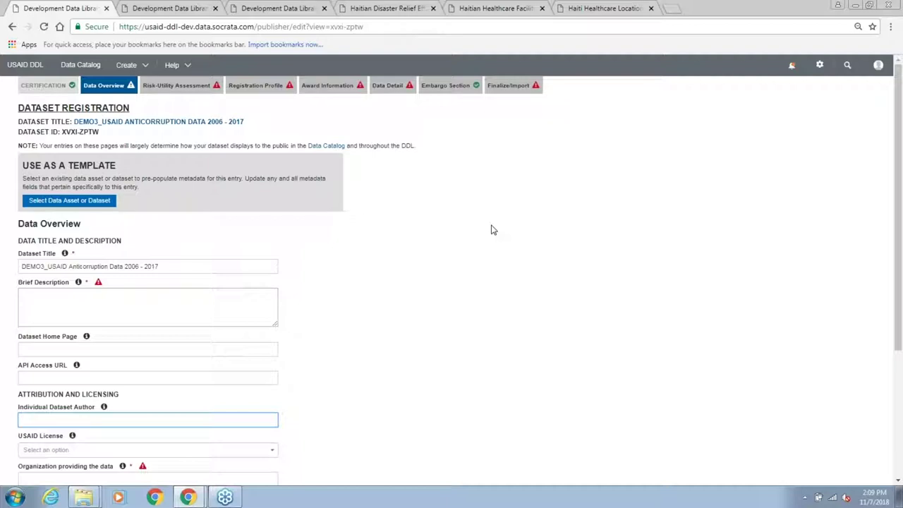
- Set "DEMO_USAID Anti-Corruption Projects Database" as the parent and apply it as the metadata template for this dataset
left_click(63, 204)
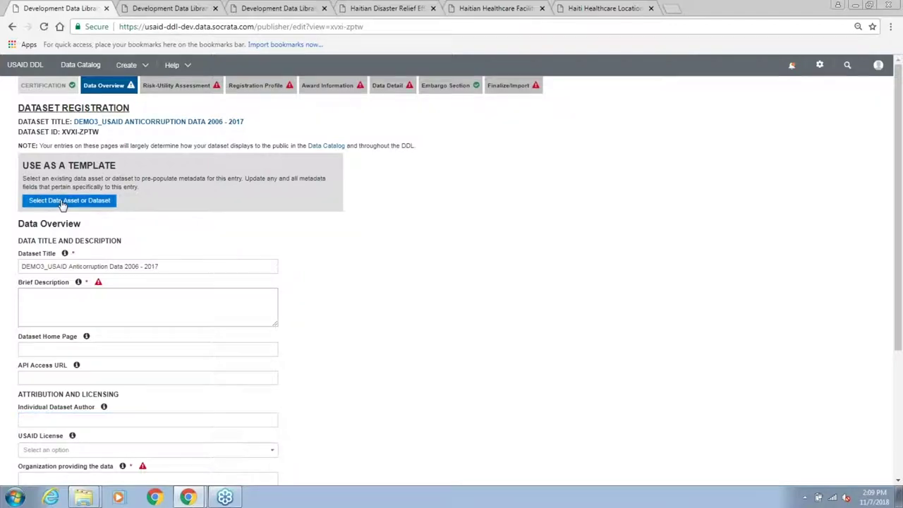
left_click(62, 201)
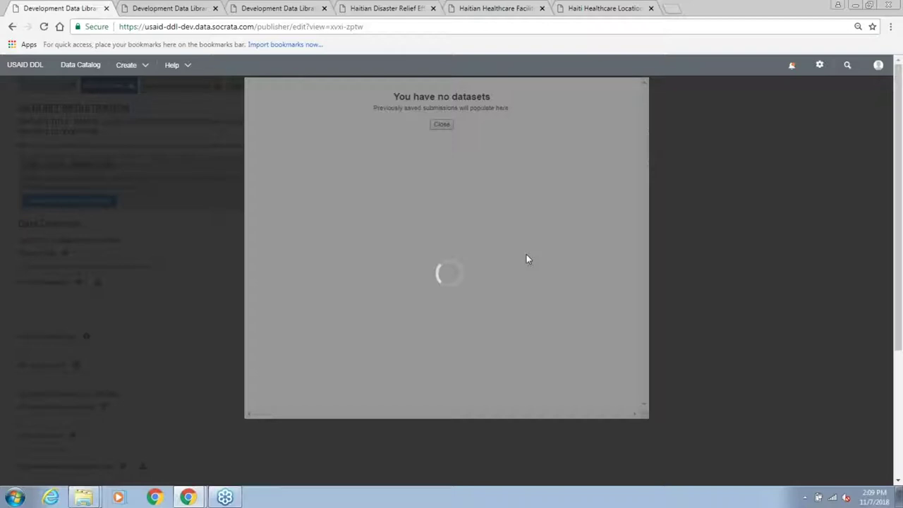
scroll(621, 148, "down", 3)
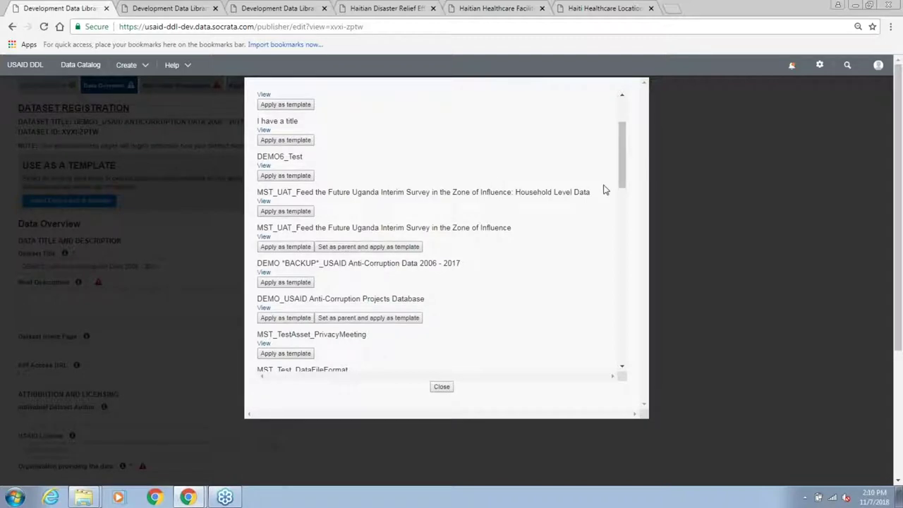
scroll(622, 175, "down", 3)
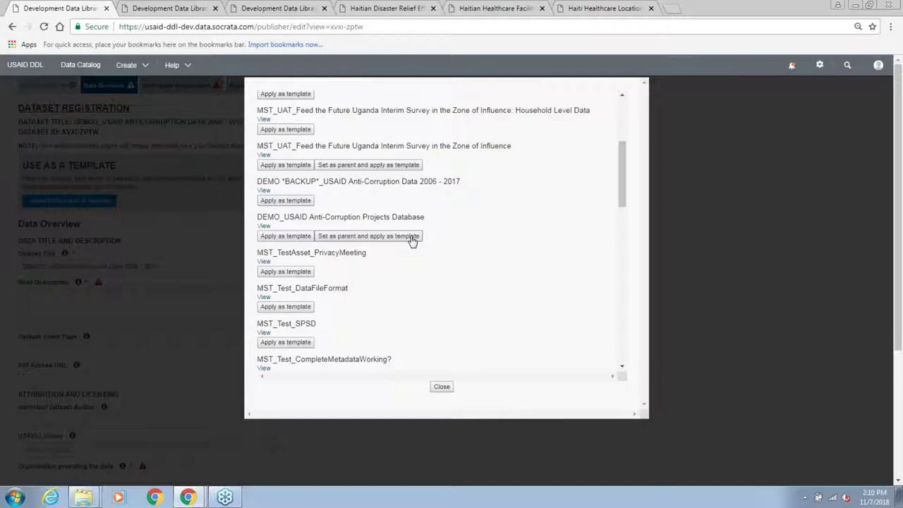
left_click(412, 240)
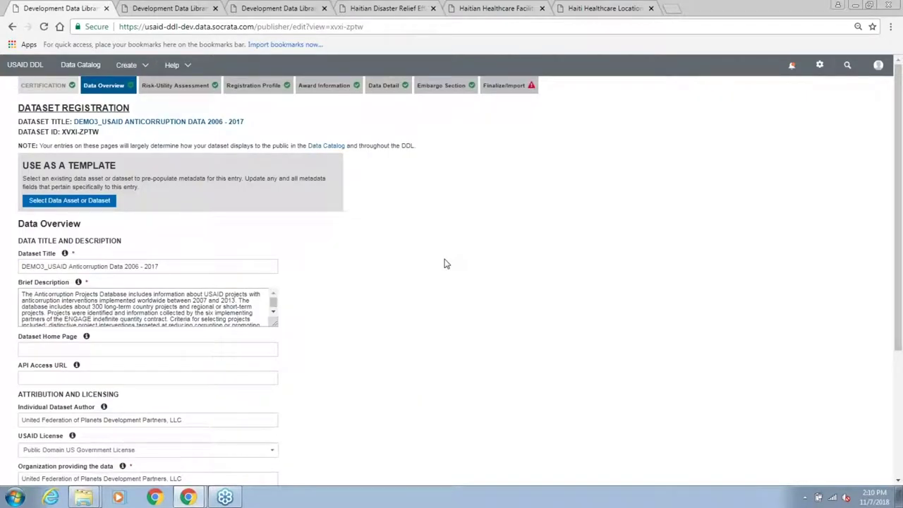
- Check the pre-filled metadata in the Data Overview, Registration Profile and Award Information sections
scroll(444, 263, "down", 3)
scroll(444, 263, "up", 3)
left_click(284, 88)
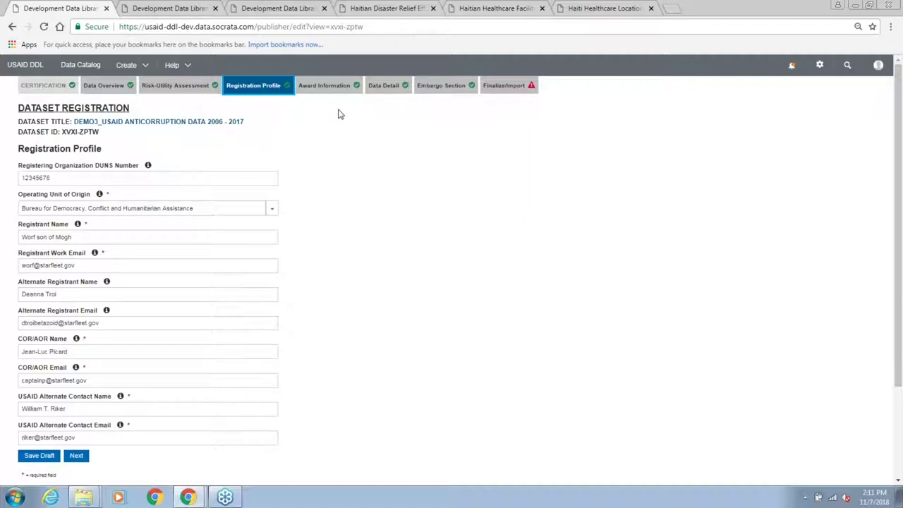
left_click(323, 86)
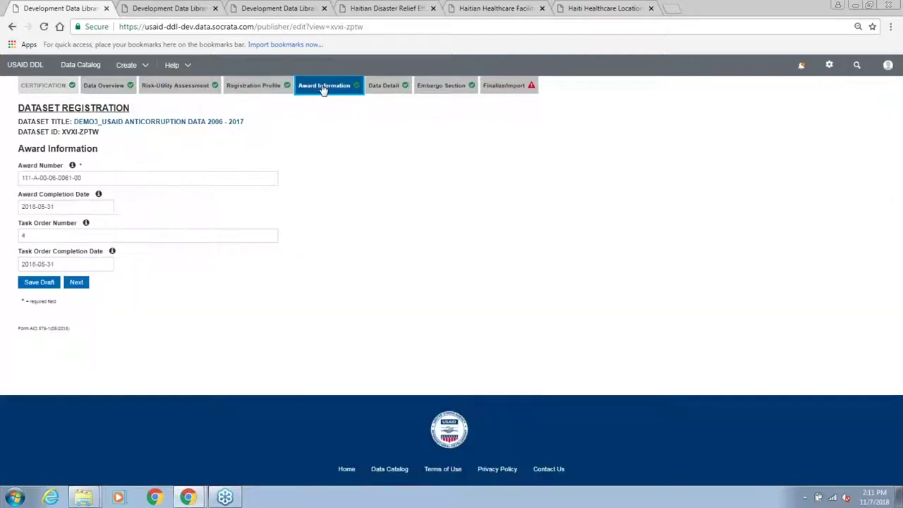
left_click(165, 181)
left_click(443, 236)
- Check the pre-filled entries throughout the Data Detail section and in the Embargo Section
left_click(389, 88)
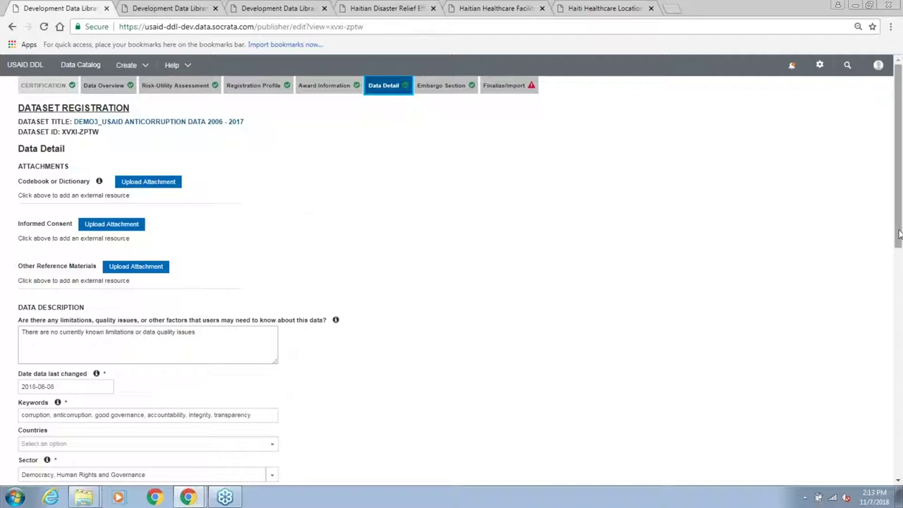
left_click_drag(898, 234, 899, 409)
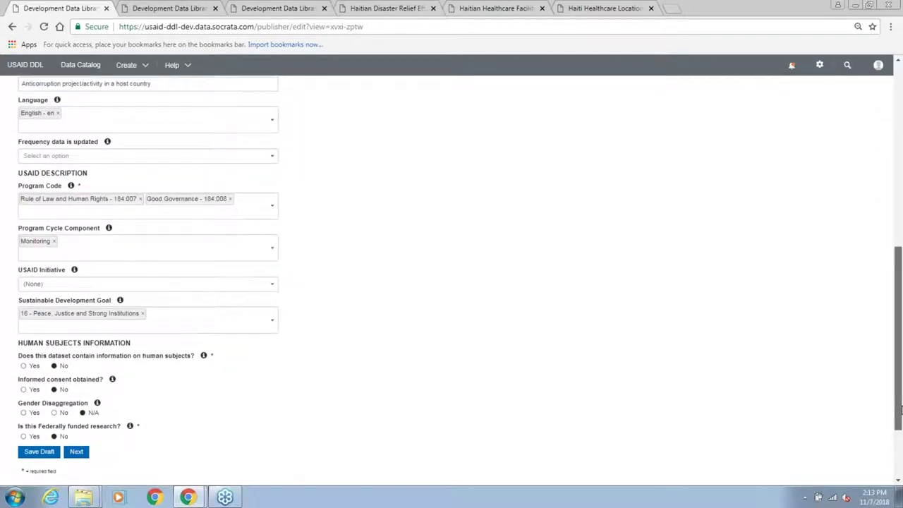
left_click_drag(899, 408, 899, 385)
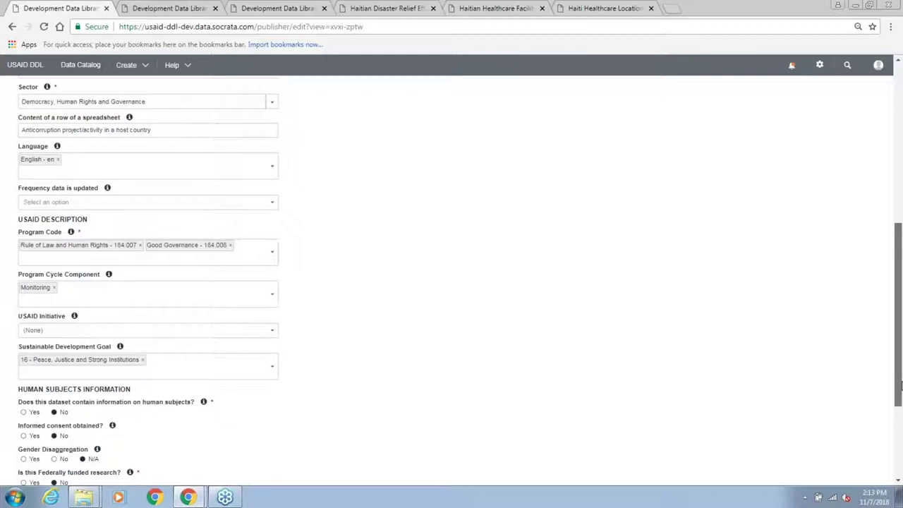
left_click_drag(899, 384, 899, 205)
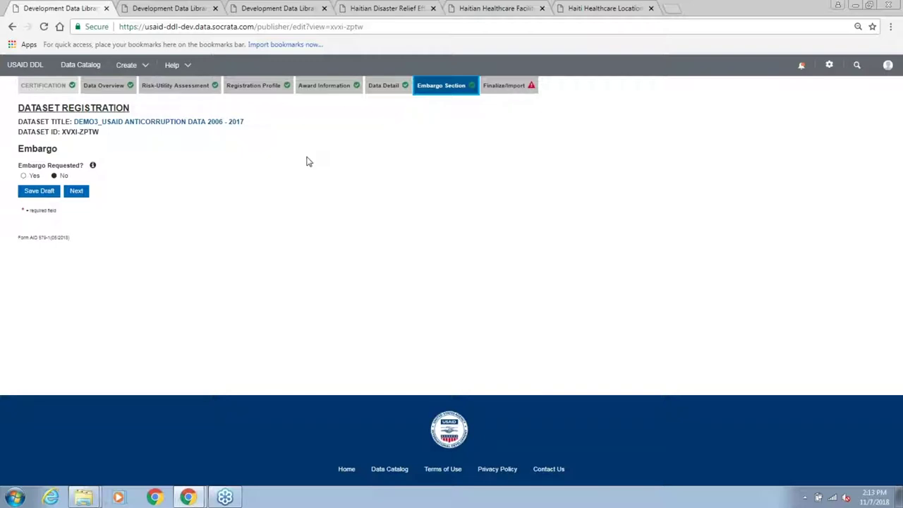
- Finalize the dataset registration by completing the metadata entry
left_click(506, 90)
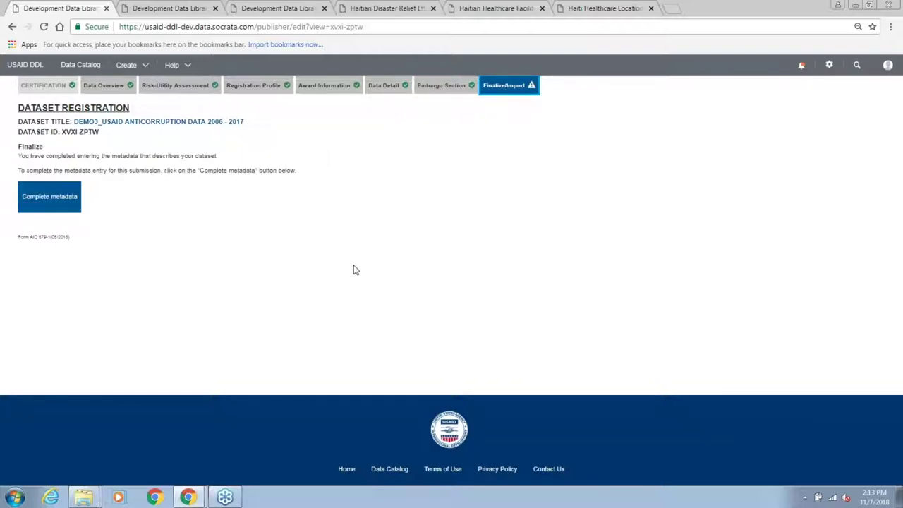
left_click(71, 198)
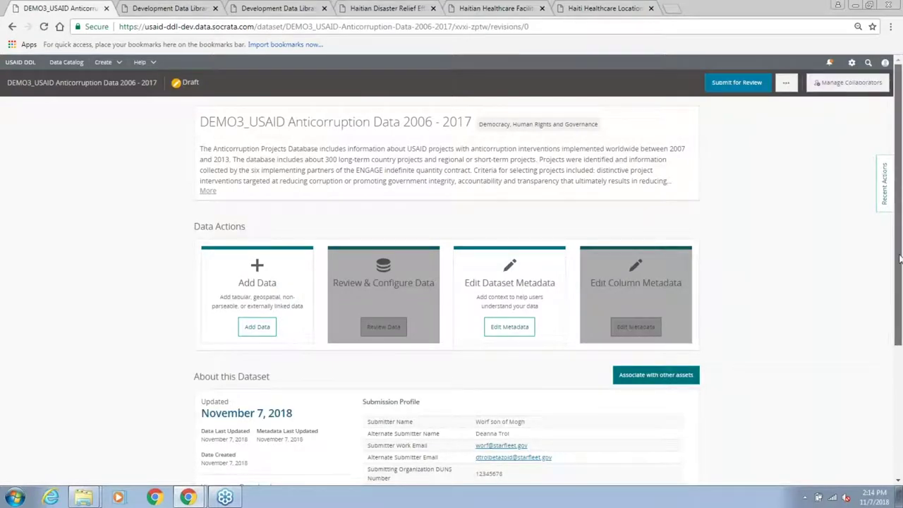
- Review the submission profile and research fields on the draft dataset's page
scroll(663, 423, "down", 3)
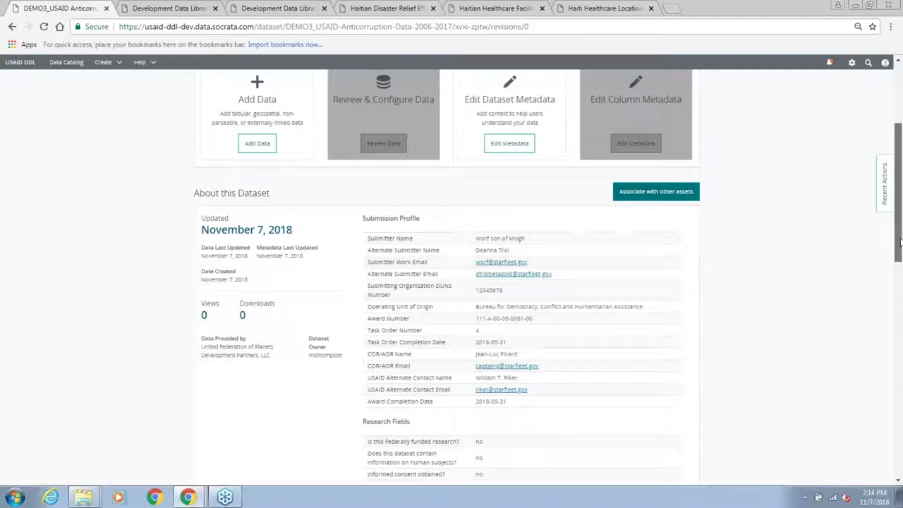
left_click_drag(899, 242, 888, 180)
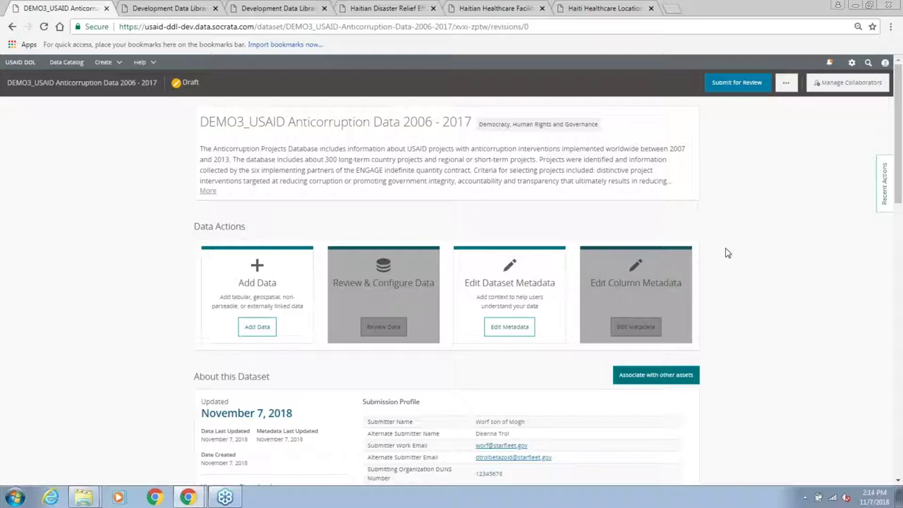
scroll(726, 252, "down", 1)
scroll(727, 253, "up", 1)
- Add data to the draft dataset by uploading the file DEMO_2_USAID_Anticorruption_Projects_Database_DRG (1).csv
scroll(820, 261, "down", 1)
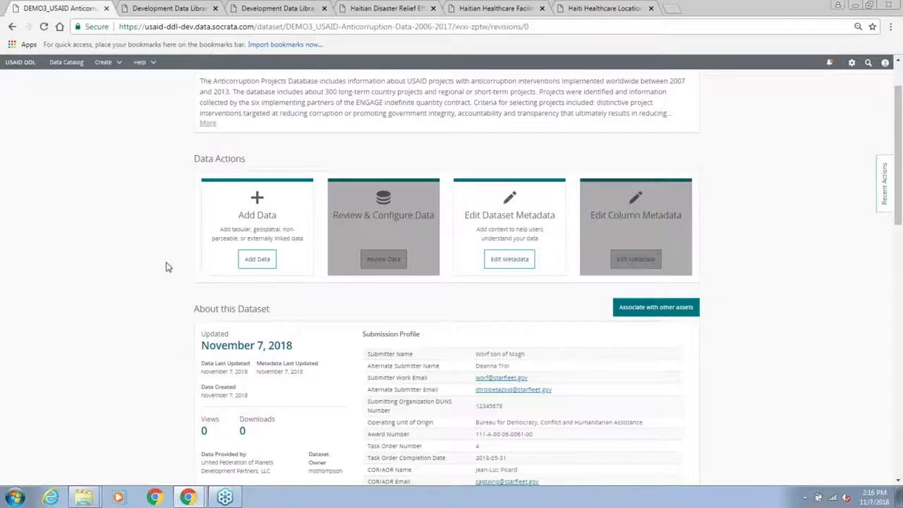
left_click(258, 260)
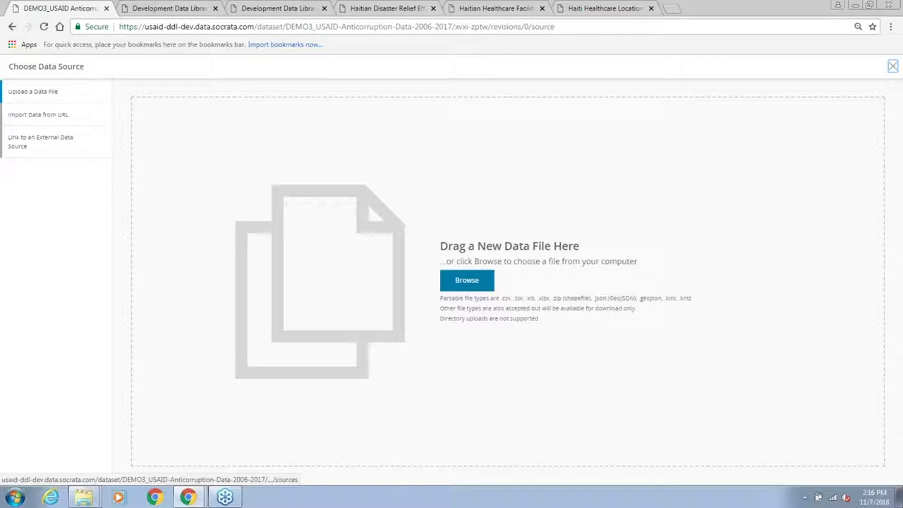
left_click(871, 5)
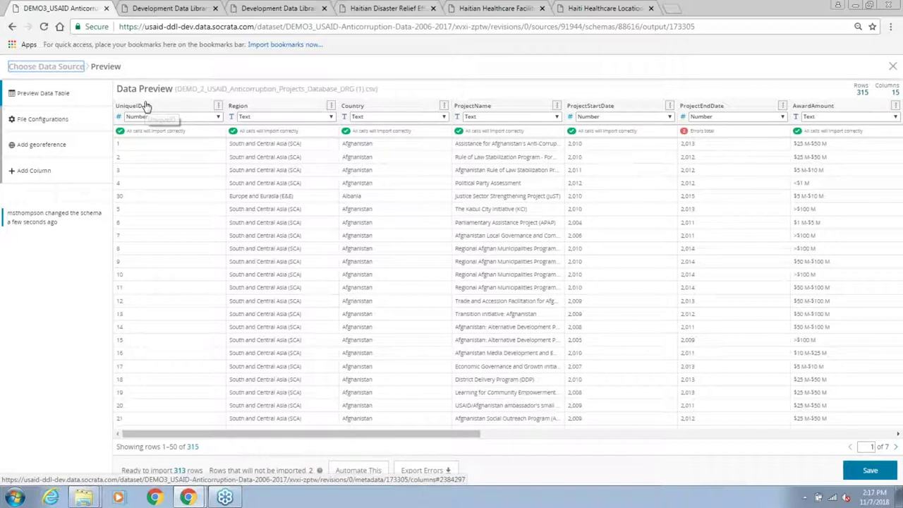
- Check the data type choices for the UniqueID column and inspect the rows with import errors in the ProjectEndDate column
left_click(217, 117)
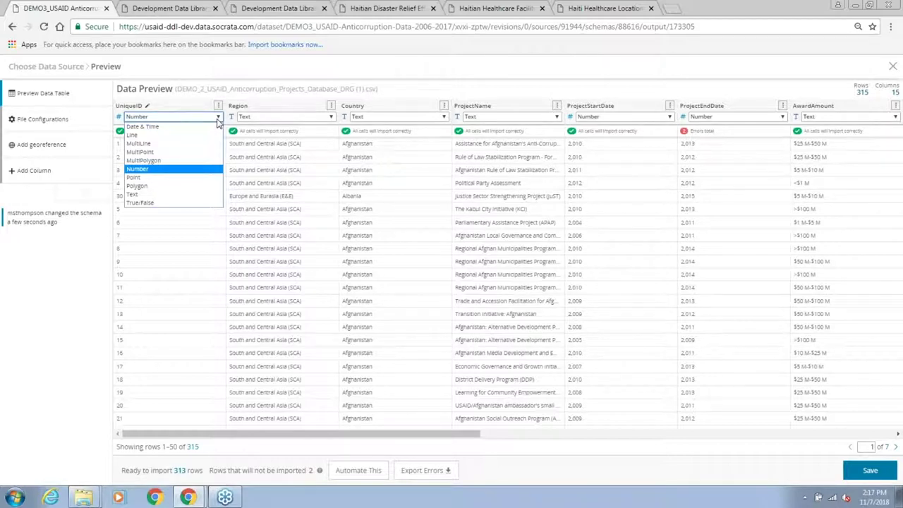
left_click(219, 119)
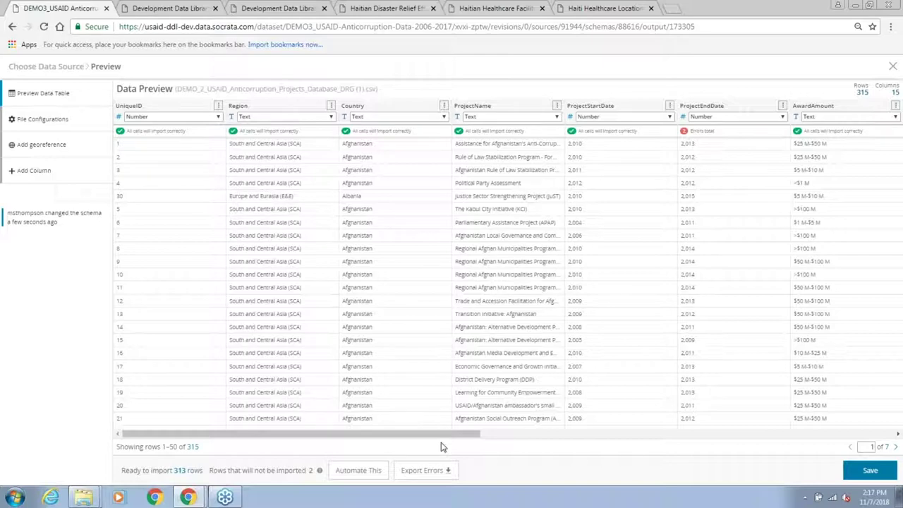
left_click_drag(443, 435, 511, 435)
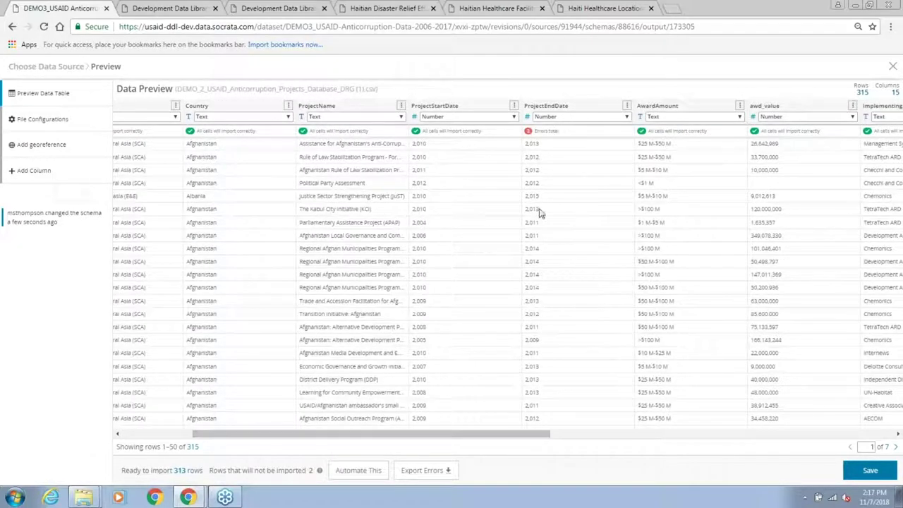
mouse_move(542, 136)
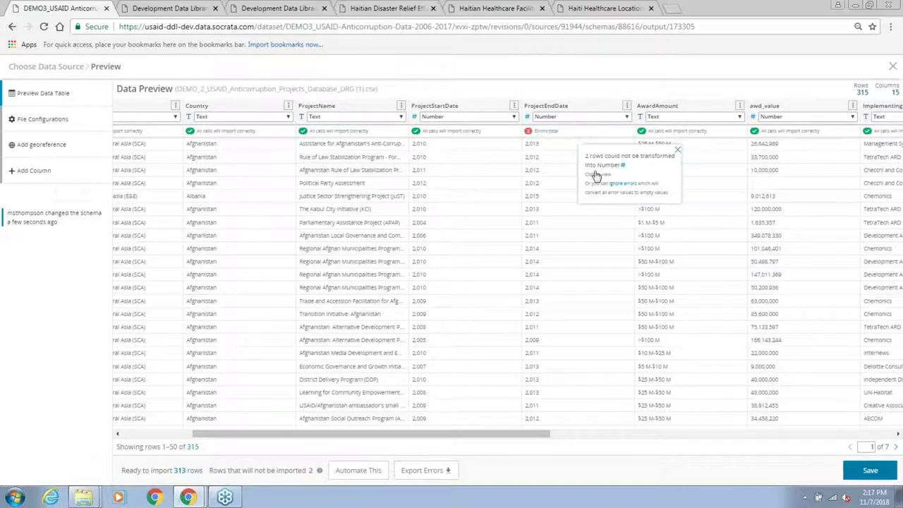
left_click(554, 134)
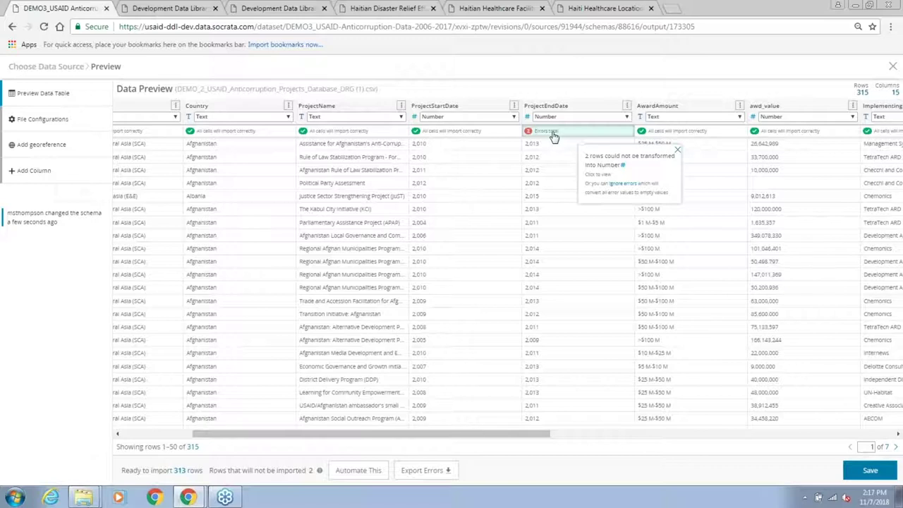
left_click(554, 134)
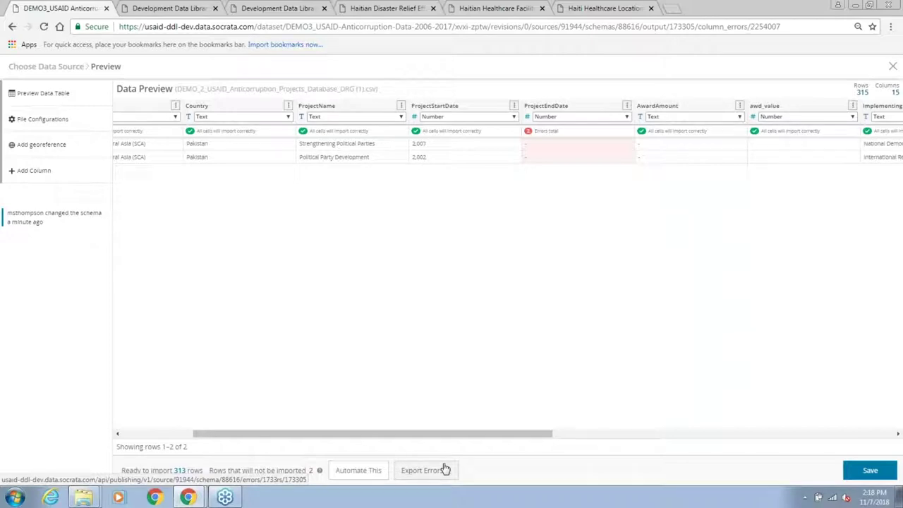
mouse_move(586, 137)
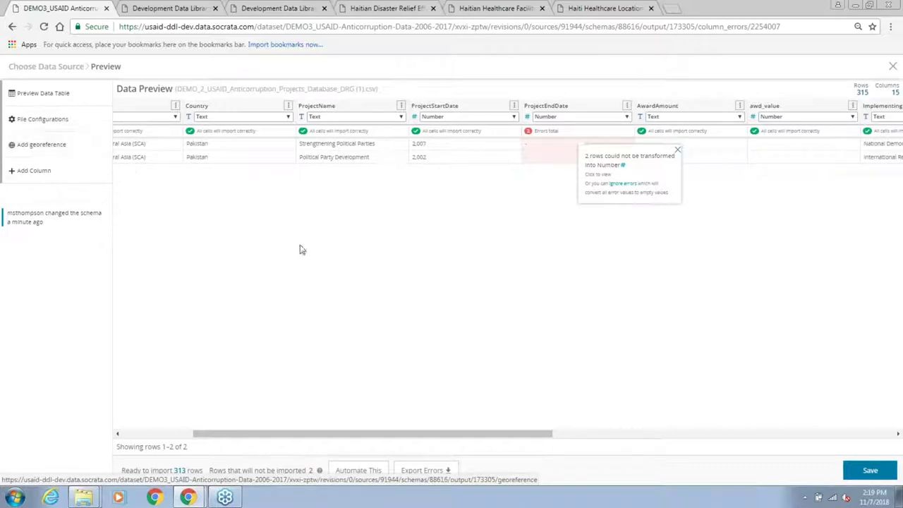
- Save the imported data table and review the column list and contents summary on the draft page
left_click(871, 470)
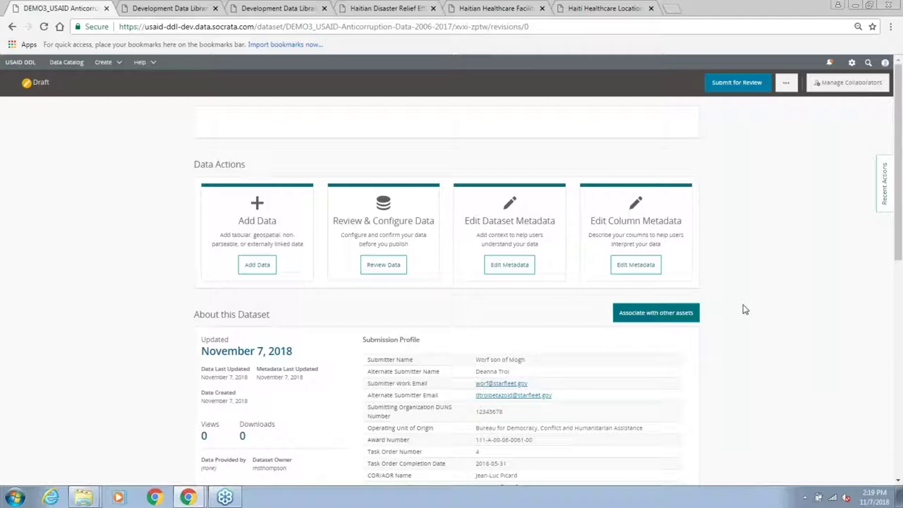
left_click_drag(900, 235, 900, 250)
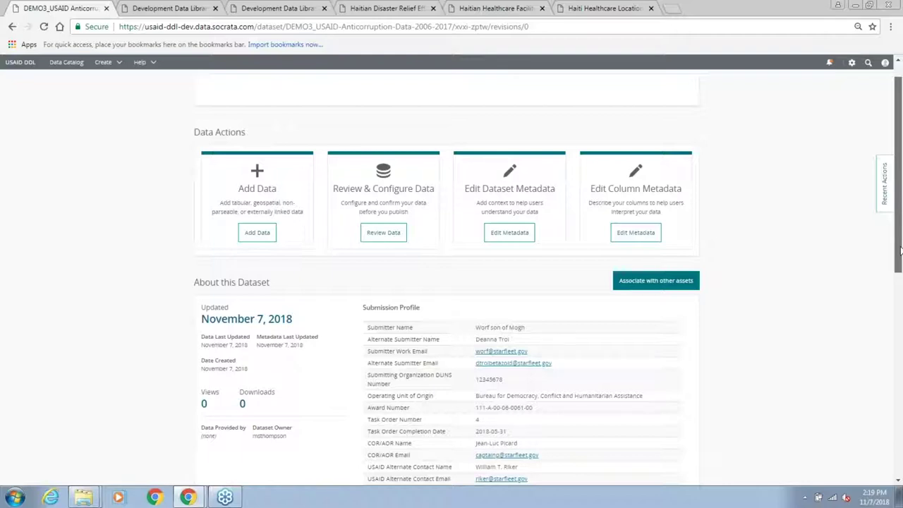
left_click_drag(900, 250, 900, 371)
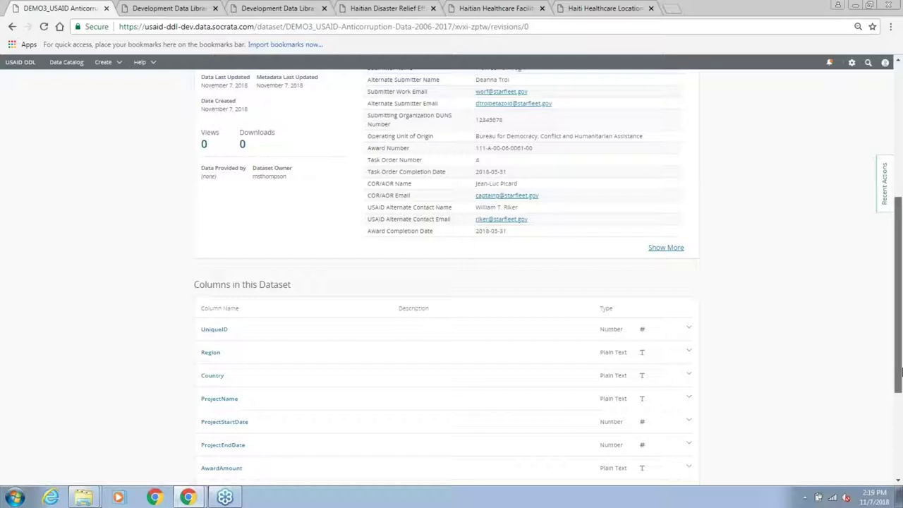
left_click_drag(900, 371, 900, 436)
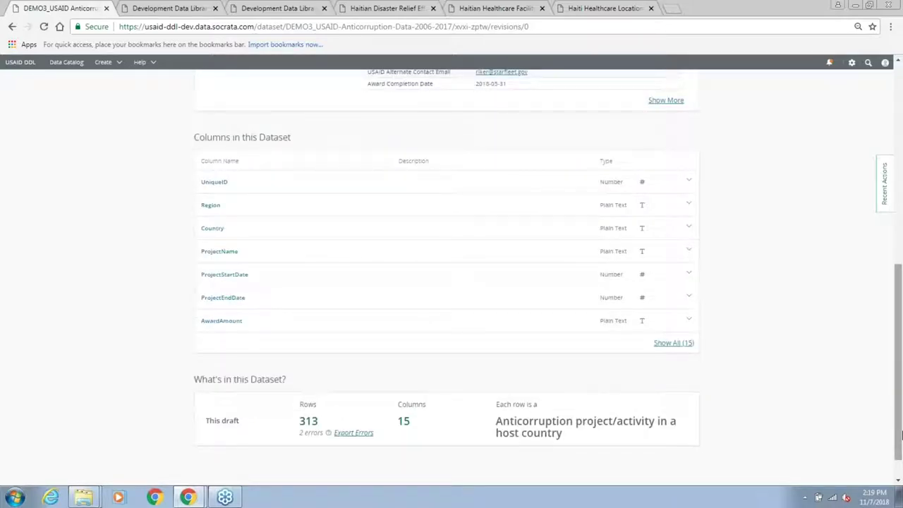
left_click_drag(900, 435, 900, 240)
- Submit the draft dataset for review with the audience set to Private
left_click(747, 84)
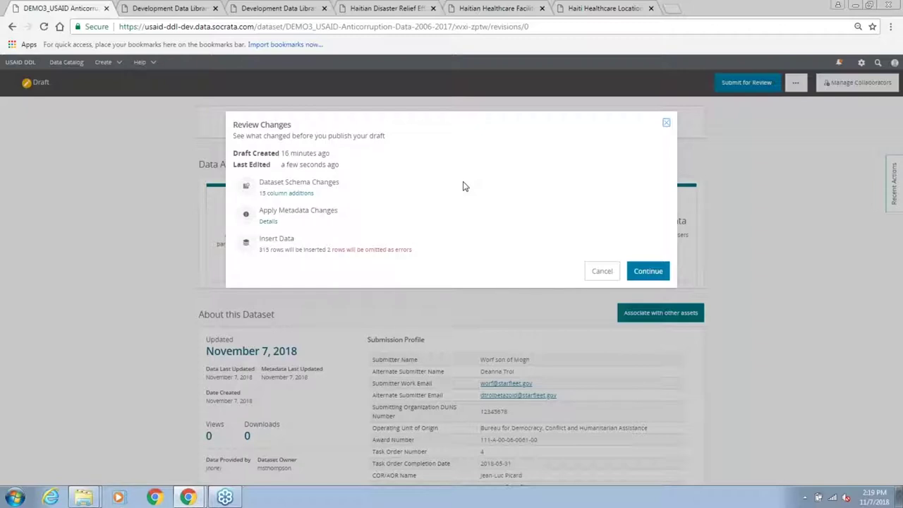
left_click(648, 273)
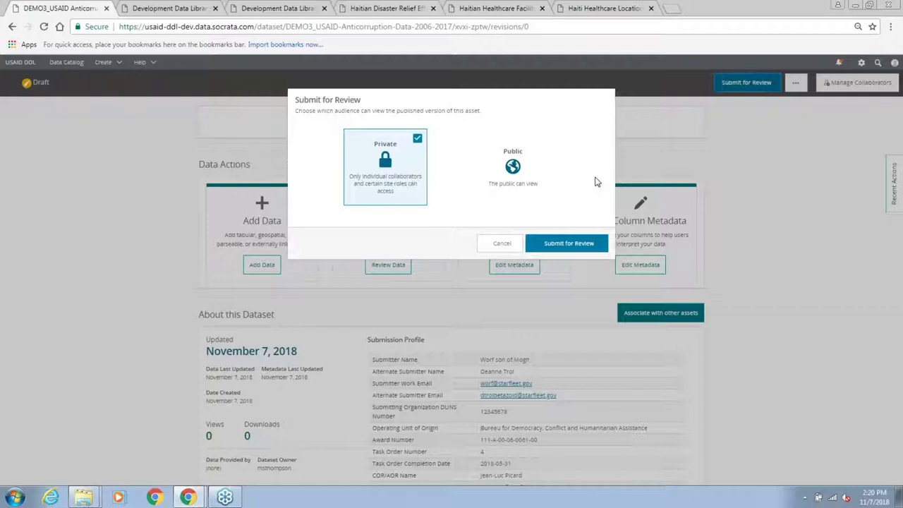
left_click(578, 243)
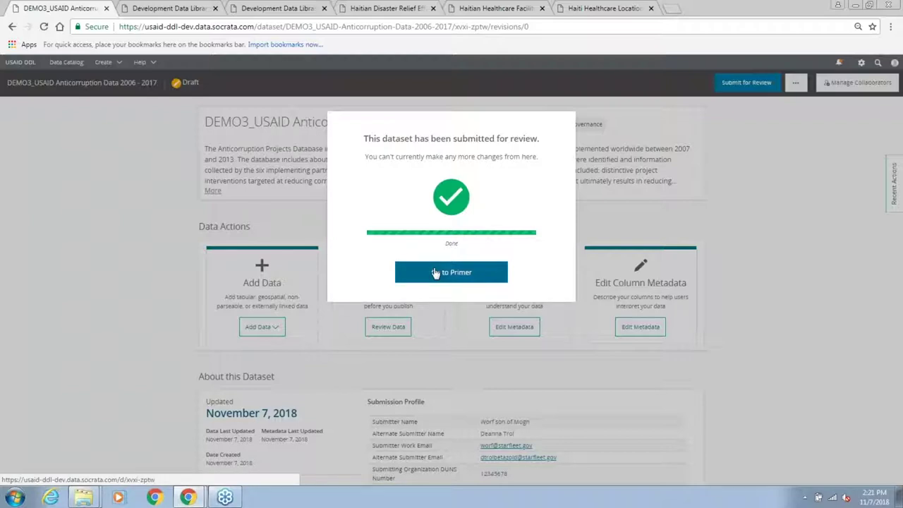
- Open the submitted dataset's primer page and review its contents summary, columns and table preview
left_click(438, 273)
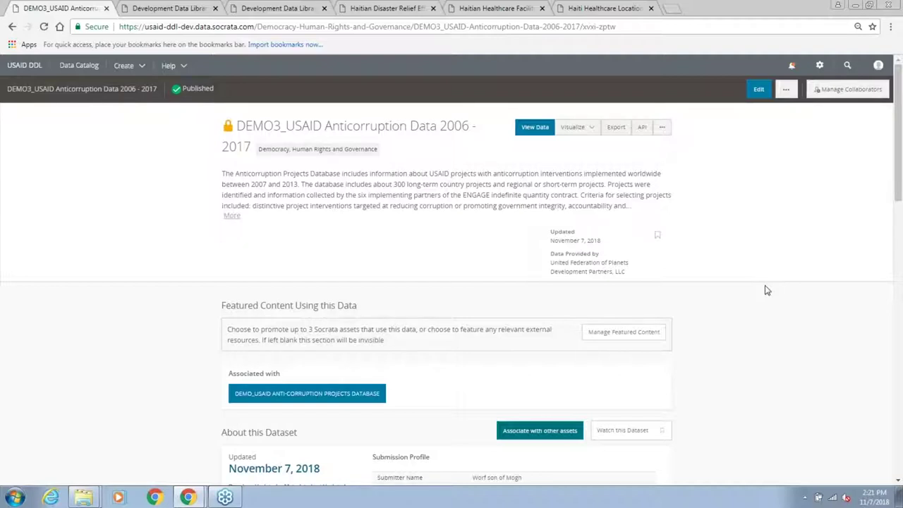
scroll(767, 290, "down", 3)
scroll(767, 290, "down", 3)
scroll(767, 290, "down", 3)
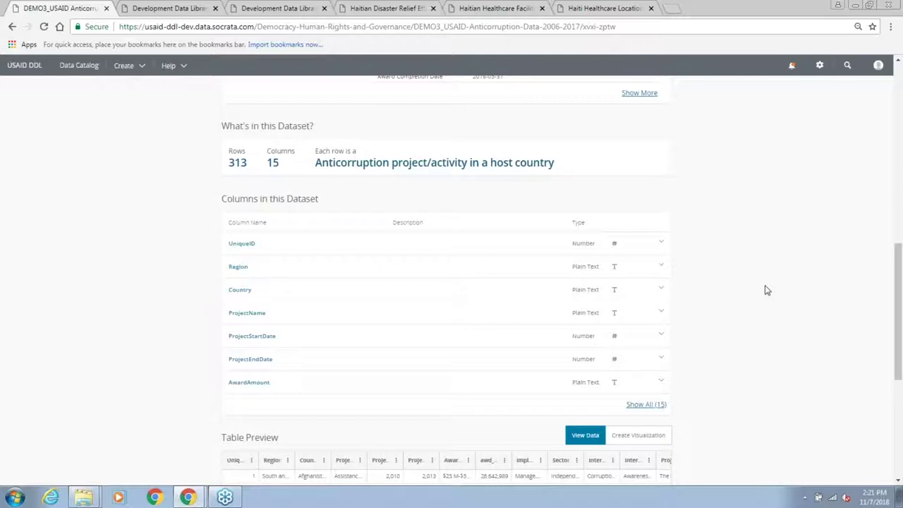
scroll(767, 290, "down", 2)
scroll(767, 289, "down", 2)
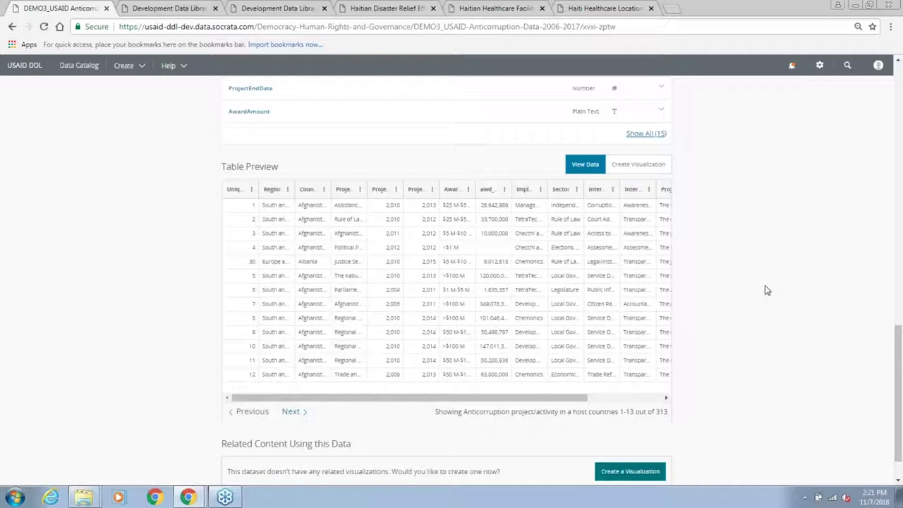
scroll(767, 290, "down", 1)
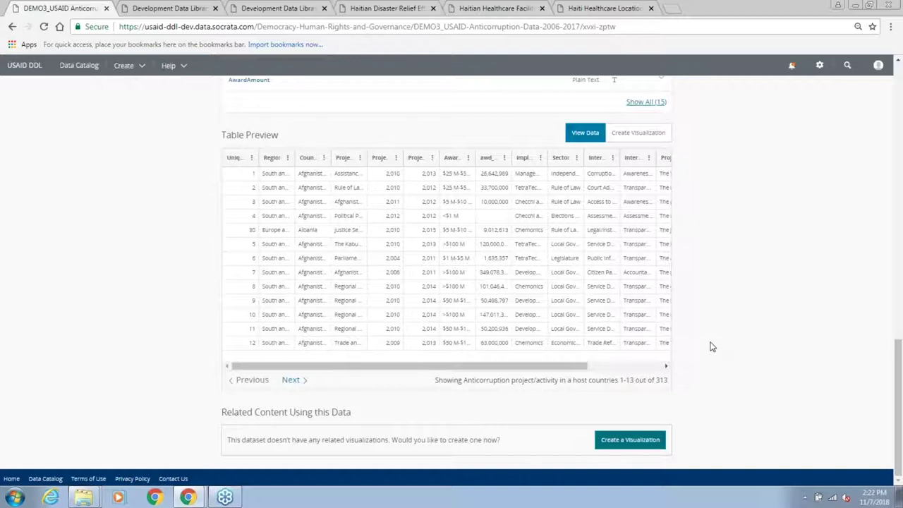
- Create a visualization of the dataset with Country as the dimension and awd_value as the measure
left_click(634, 441)
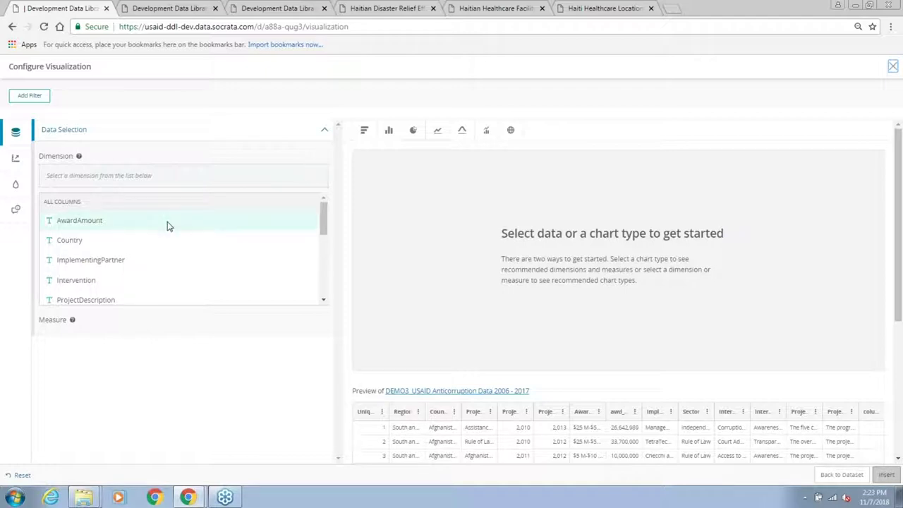
left_click(134, 244)
left_click_drag(135, 245, 290, 178)
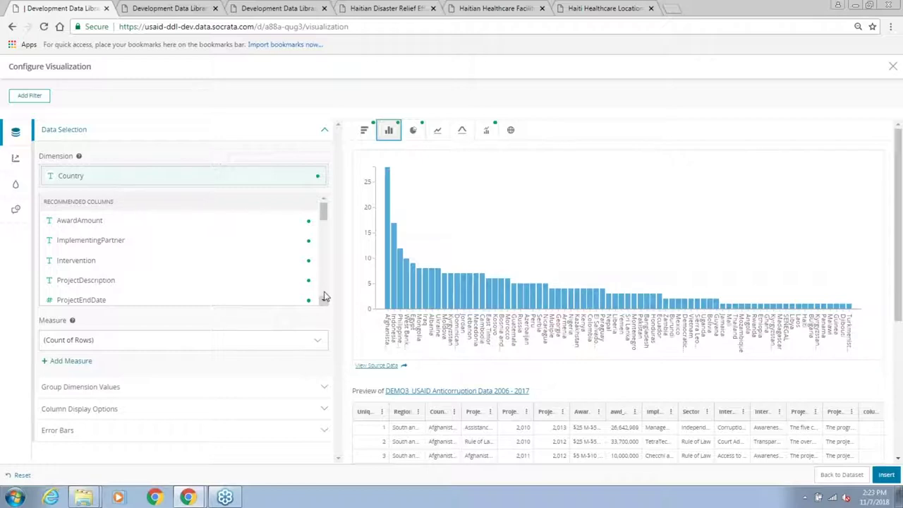
left_click(321, 342)
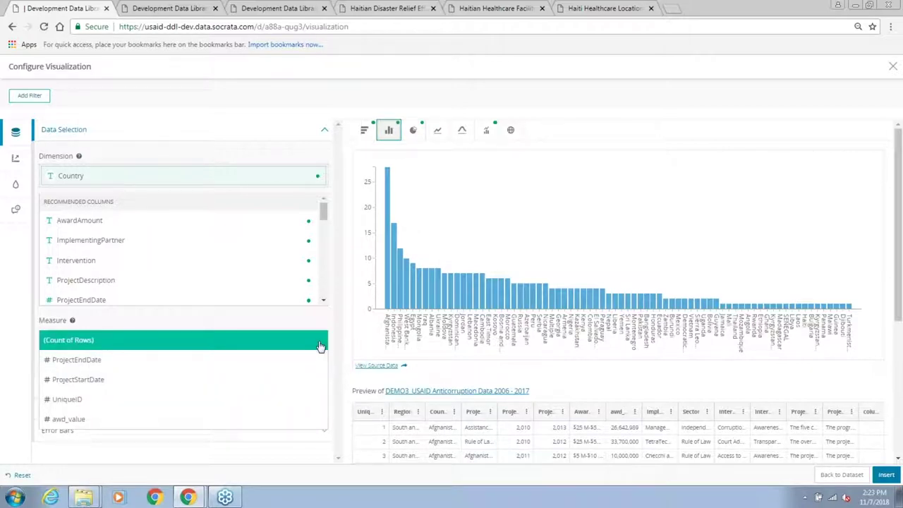
left_click(297, 419)
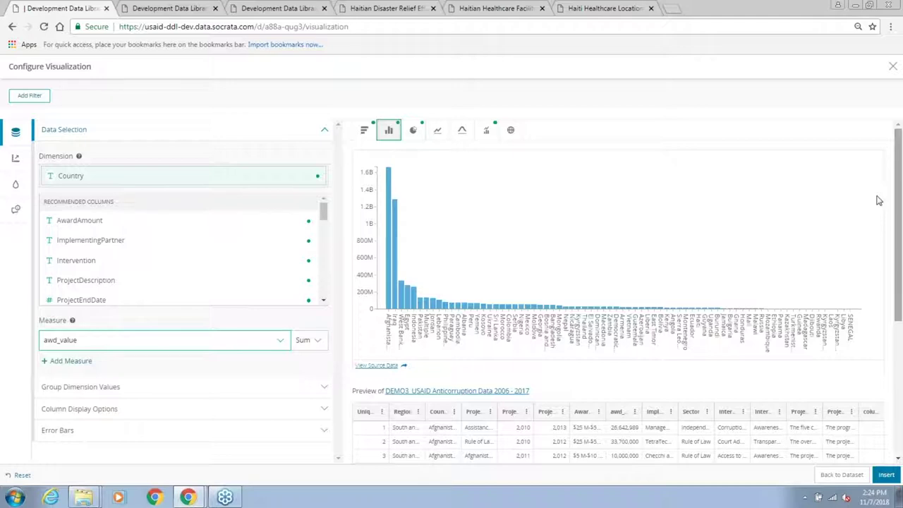
- Add a Region filter to the visualization, set it to Europe and Eurasia (E&E), and inspect the country values
left_click(41, 98)
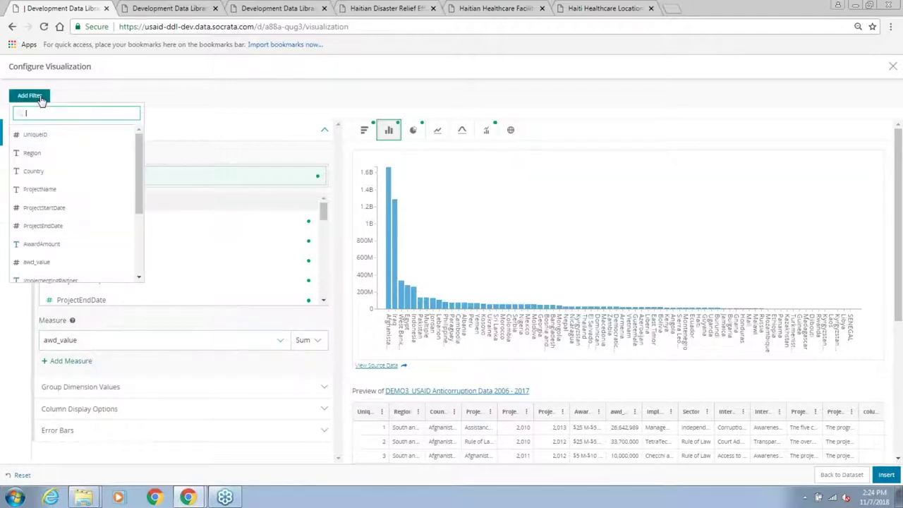
left_click(53, 154)
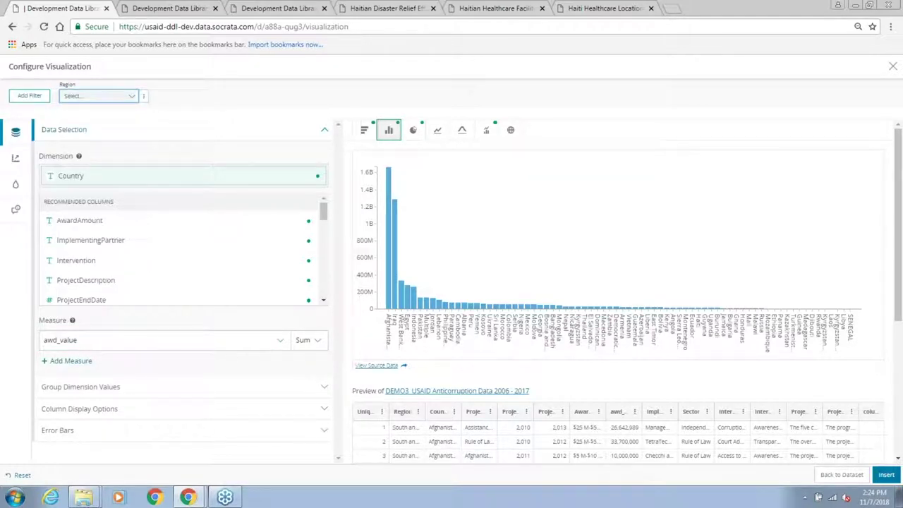
left_click(134, 97)
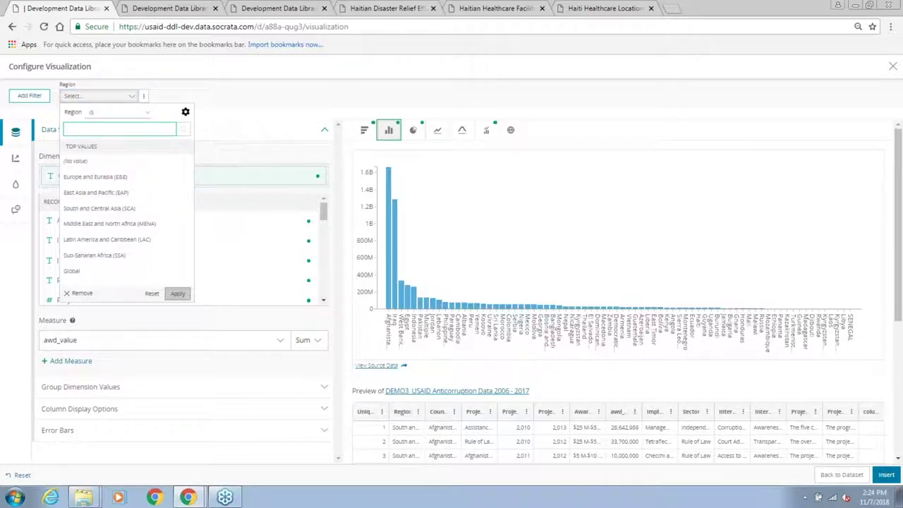
left_click(124, 193)
left_click_drag(101, 233, 100, 242)
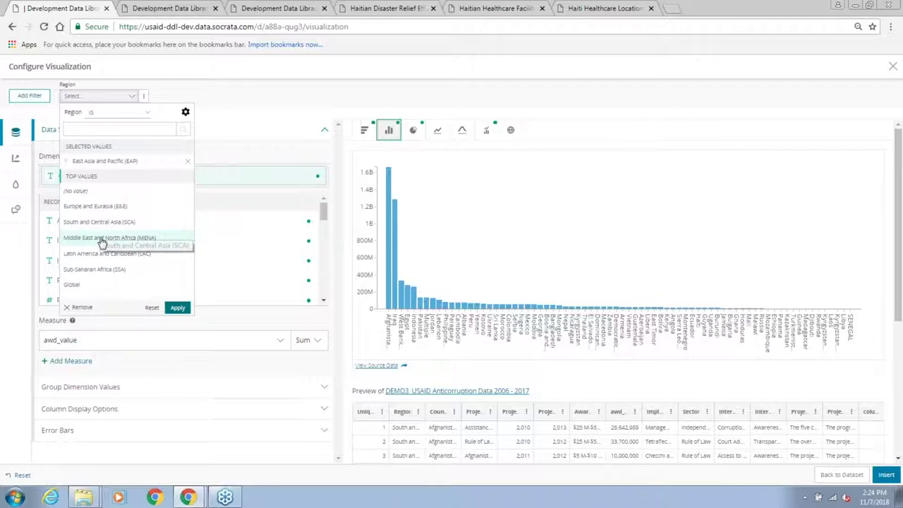
left_click(103, 240)
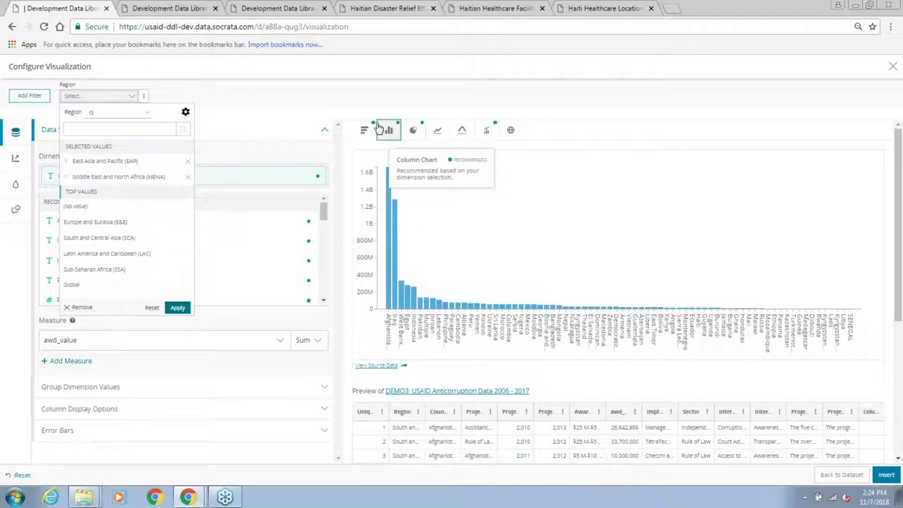
left_click(143, 101)
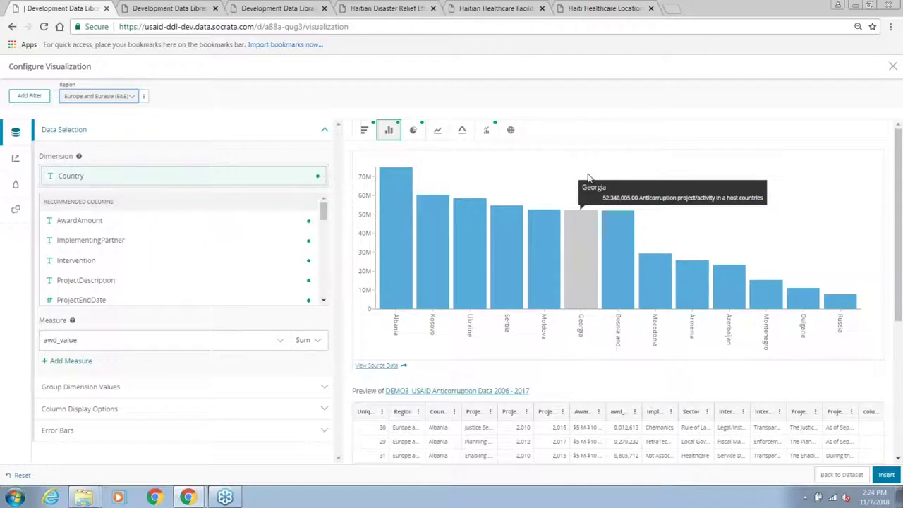
mouse_move(480, 254)
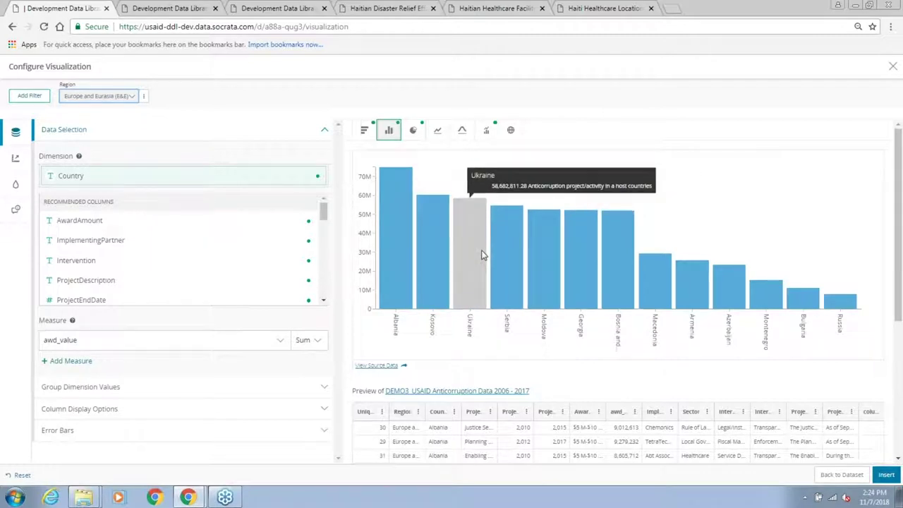